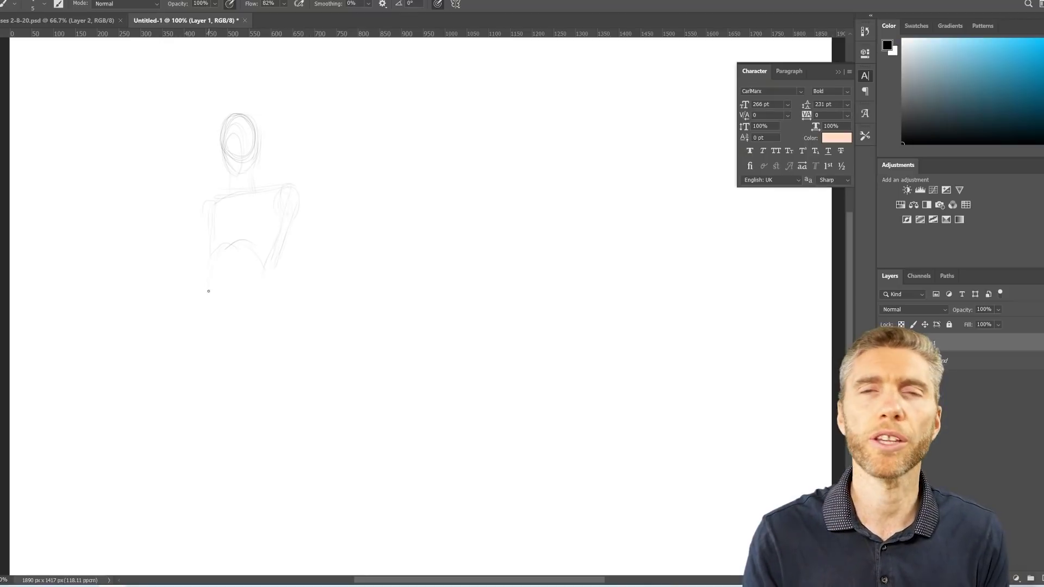
Step: Sketch the figure's torso and legs, with the right arm holding a long sword
left_click_drag(202, 201, 213, 261)
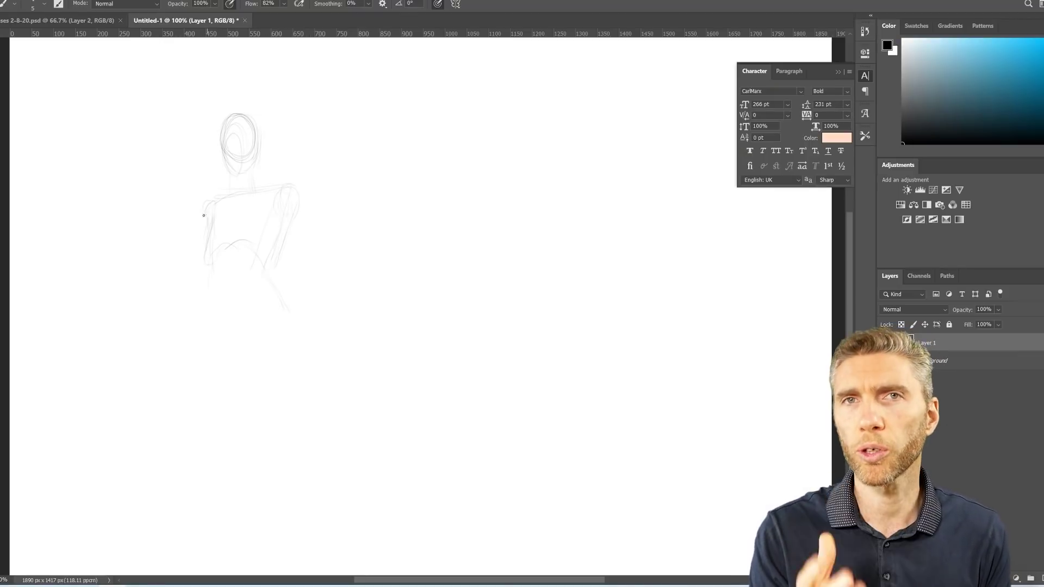
left_click_drag(235, 341, 246, 197)
left_click_drag(324, 294, 301, 208)
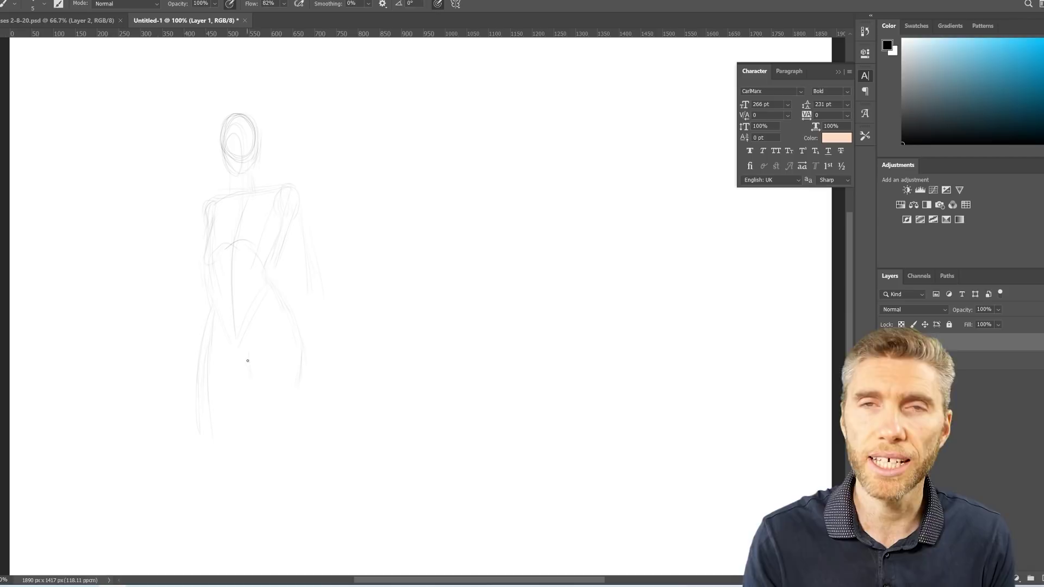
mouse_move(250, 358)
left_mouse_down()
mouse_move(259, 284)
mouse_move(236, 384)
left_mouse_up()
left_click_drag(295, 145, 278, 196)
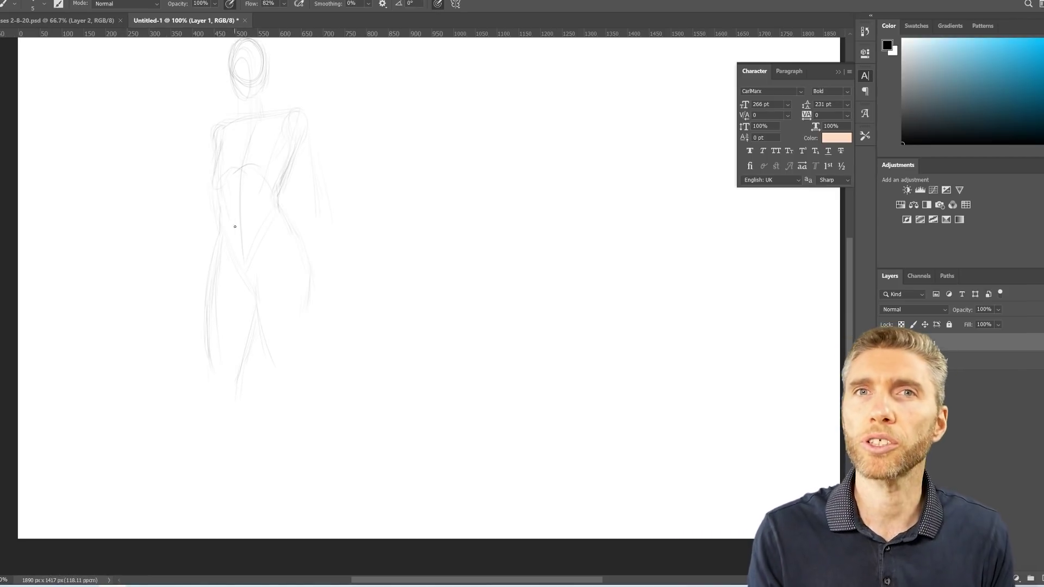
mouse_move(329, 234)
left_mouse_down()
mouse_move(343, 297)
mouse_move(418, 459)
left_mouse_up()
left_click_drag(348, 326, 473, 484)
left_click_drag(310, 271, 303, 381)
left_click_drag(256, 295, 278, 391)
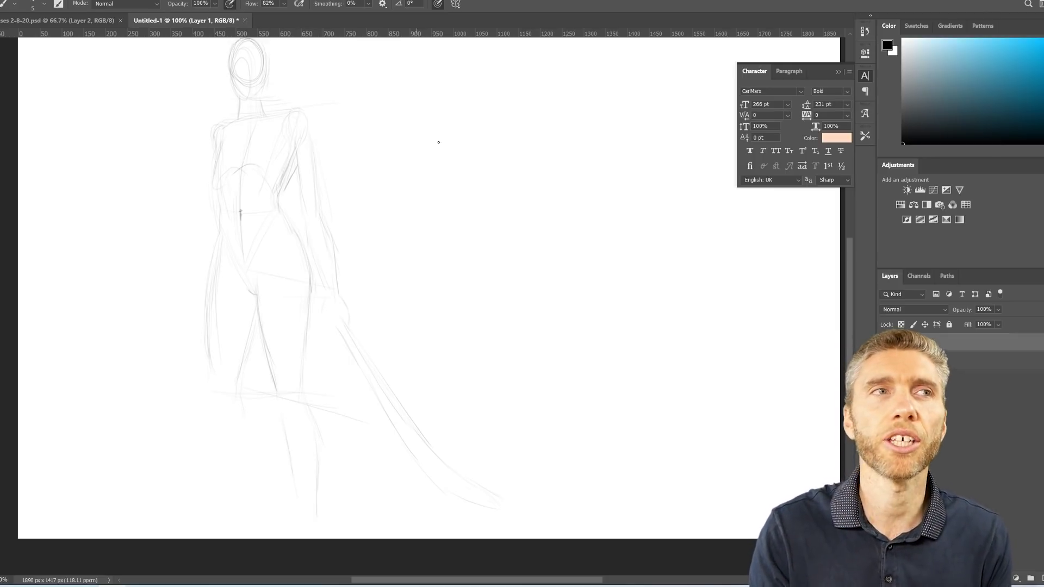
mouse_move(210, 408)
left_mouse_down()
mouse_move(205, 473)
mouse_move(217, 494)
left_mouse_up()
left_click_drag(212, 436, 202, 487)
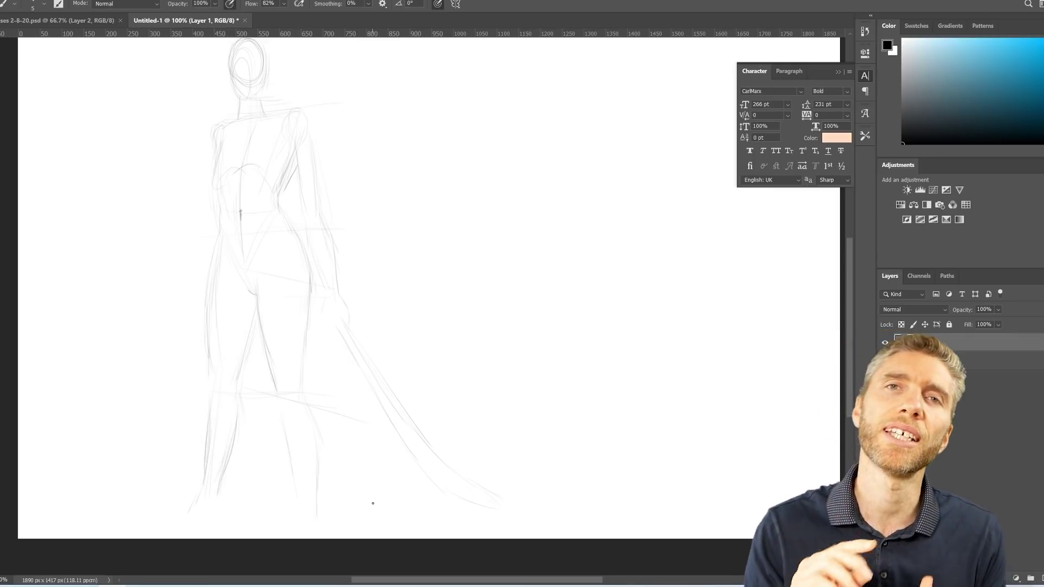
Step: Zoom out and shift the sketch layer up and left on the canvas
key("v")
key("ctrl+minus")
left_click_drag(333, 270, 331, 244)
key("shift+Left")
key("shift+Left")
key("shift+Left")
key("shift+Left")
key("shift+Left")
key("shift+Left")
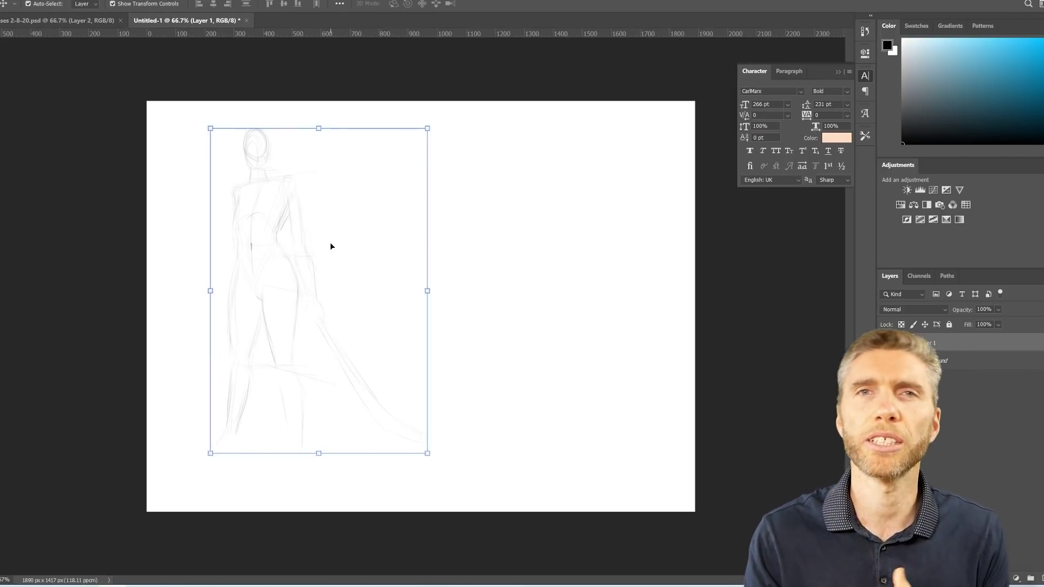
key("ctrl+plus")
key("b")
key("ctrl+minus")
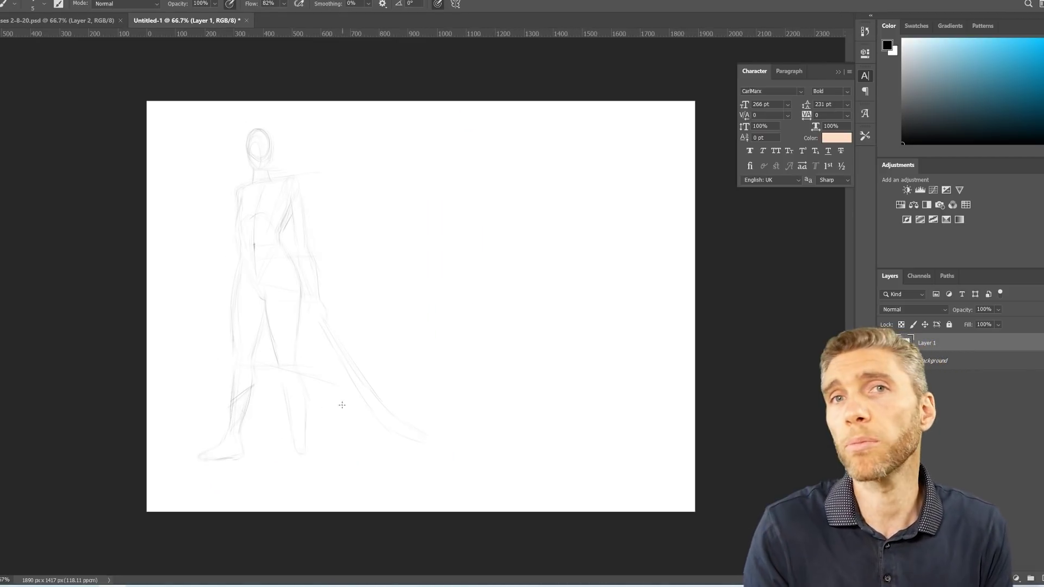
Step: Outline the right foot, draw a left-hand sword, and add the right hand circle
left_click_drag(308, 456, 310, 476)
left_click_drag(302, 488, 281, 493)
left_click_drag(235, 254, 219, 311)
mouse_move(208, 307)
left_mouse_down()
mouse_move(155, 355)
mouse_move(162, 368)
left_mouse_up()
mouse_move(315, 308)
left_mouse_down()
mouse_move(321, 329)
mouse_move(314, 305)
left_mouse_up()
mouse_move(317, 308)
left_mouse_down()
mouse_move(322, 330)
mouse_move(321, 286)
mouse_move(305, 300)
left_mouse_up()
Step: Darken the lines of the left hip and leg and the lower right leg
left_click_drag(242, 252, 238, 277)
left_click_drag(240, 272, 231, 308)
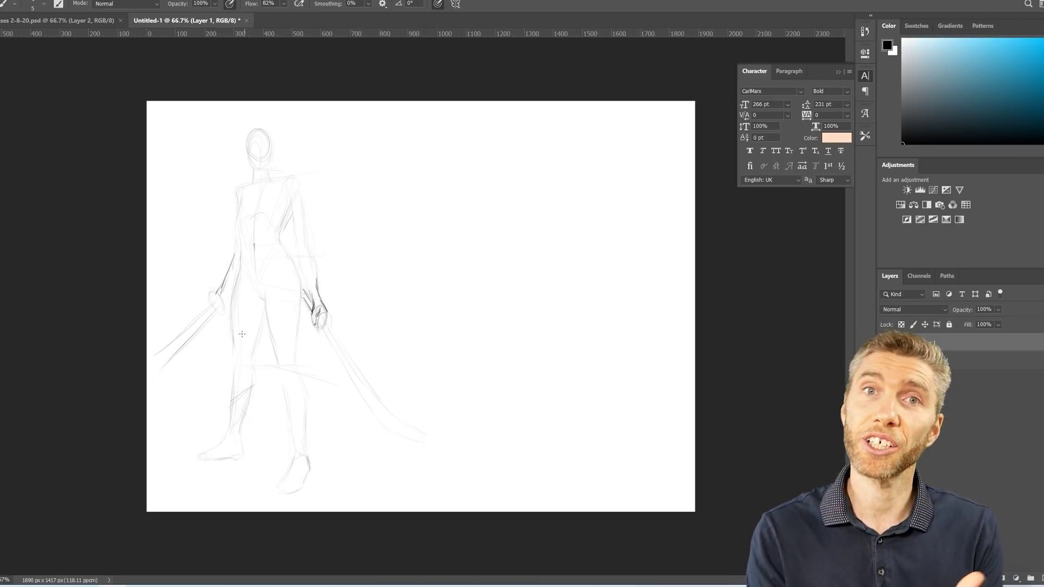
mouse_move(236, 352)
left_mouse_down()
mouse_move(230, 411)
mouse_move(244, 421)
left_mouse_up()
left_click_drag(303, 423, 306, 460)
left_click_drag(291, 397, 286, 430)
left_click_drag(297, 432, 294, 458)
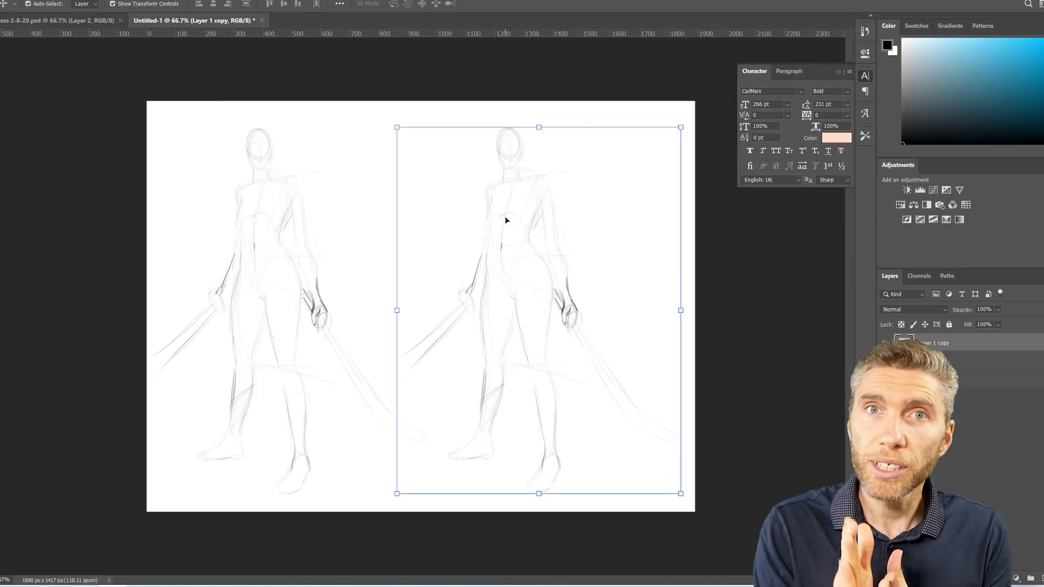
Step: Trace darker contours over the right figure's shoulder, torso, hip, thigh and lower leg
key("b")
left_click_drag(492, 189, 483, 242)
left_click_drag(541, 214, 527, 247)
left_click_drag(488, 254, 483, 279)
mouse_move(527, 241)
left_mouse_down()
mouse_move(548, 276)
mouse_move(481, 325)
left_mouse_up()
left_click_drag(488, 269, 486, 288)
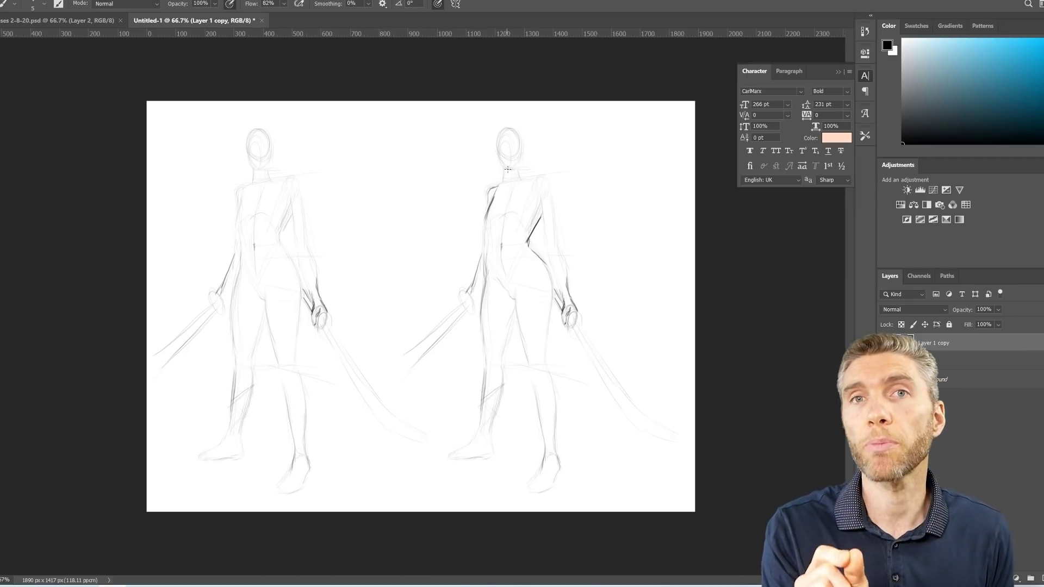
left_click_drag(550, 276, 559, 362)
mouse_move(550, 309)
left_mouse_down()
mouse_move(558, 360)
mouse_move(549, 420)
left_mouse_up()
left_click_drag(543, 377, 535, 442)
left_click_drag(544, 413, 540, 475)
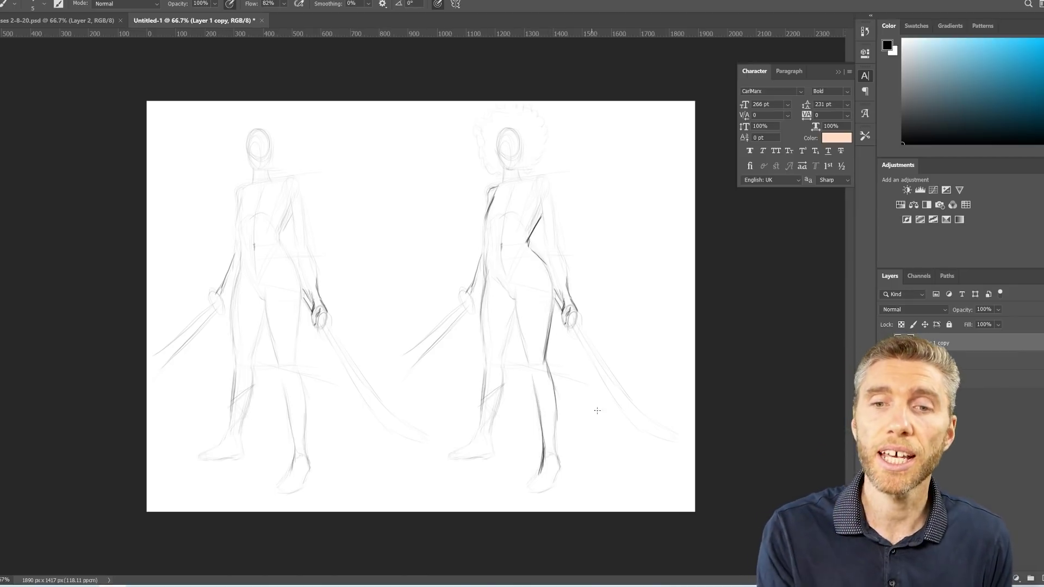
Step: Draw the waist, shoulders, breast curves, chest outline and right arm lines
left_click_drag(490, 246, 486, 272)
mouse_move(493, 199)
left_mouse_down()
mouse_move(483, 216)
mouse_move(503, 221)
left_mouse_up()
mouse_move(514, 212)
left_mouse_down()
mouse_move(533, 220)
mouse_move(532, 211)
left_mouse_up()
left_click_drag(489, 219, 487, 275)
left_click_drag(548, 230, 528, 275)
left_click_drag(544, 207, 531, 239)
mouse_move(547, 191)
left_mouse_down()
mouse_move(555, 224)
mouse_move(552, 208)
left_mouse_up()
left_click_drag(554, 211, 566, 297)
left_click_drag(558, 239, 567, 282)
mouse_move(541, 198)
left_mouse_down()
mouse_move(539, 222)
mouse_move(484, 224)
left_mouse_up()
Step: Darken the neck and face, then outline the hips, both legs, inner thighs and foot
left_click_drag(522, 158, 526, 182)
left_click_drag(512, 155, 498, 170)
left_click_drag(553, 261, 543, 310)
mouse_move(528, 304)
left_mouse_down()
mouse_move(520, 359)
mouse_move(502, 371)
left_mouse_up()
left_click_drag(503, 378, 491, 449)
left_click_drag(486, 302, 482, 357)
left_click_drag(486, 379, 476, 440)
left_click_drag(479, 435, 461, 452)
left_click_drag(557, 331, 546, 437)
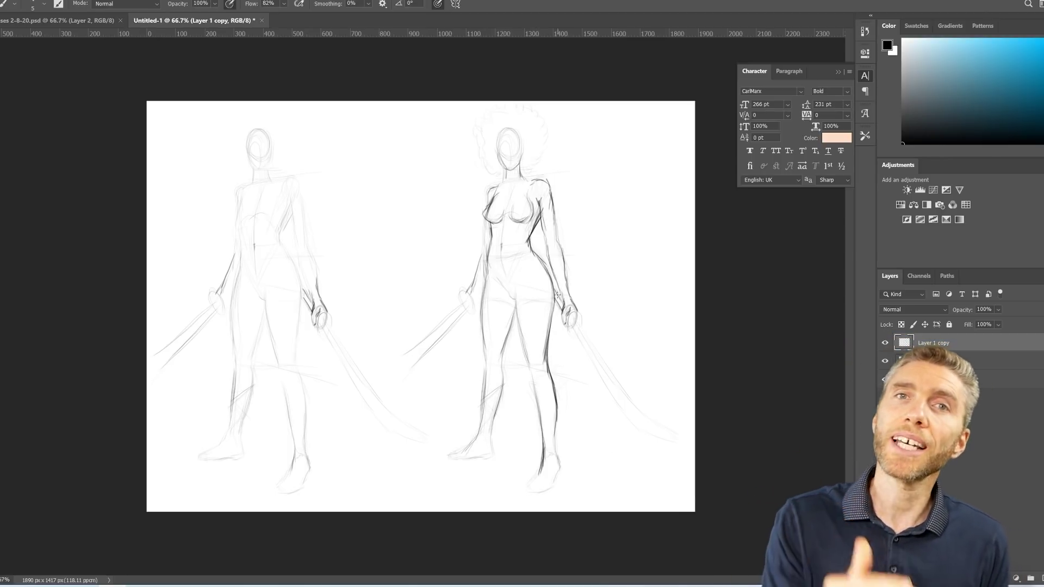
left_click_drag(552, 310, 547, 356)
left_click_drag(534, 330, 520, 376)
left_click_drag(494, 253, 486, 282)
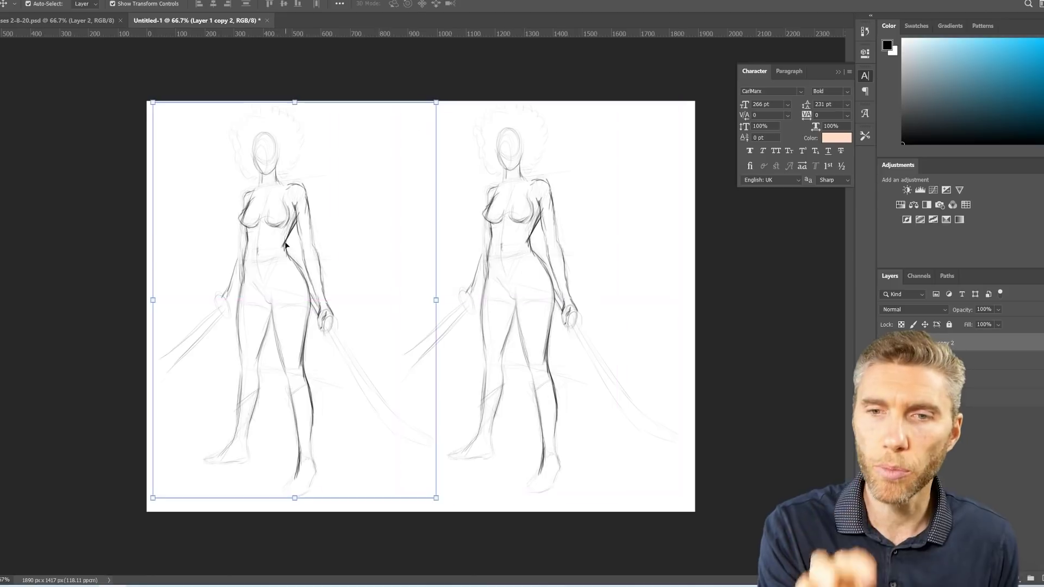
Step: Reshape the copied left figure in Liquify and rework its hip and leg strokes
key("ctrl+shift+x")
left_click_drag(265, 352, 252, 345)
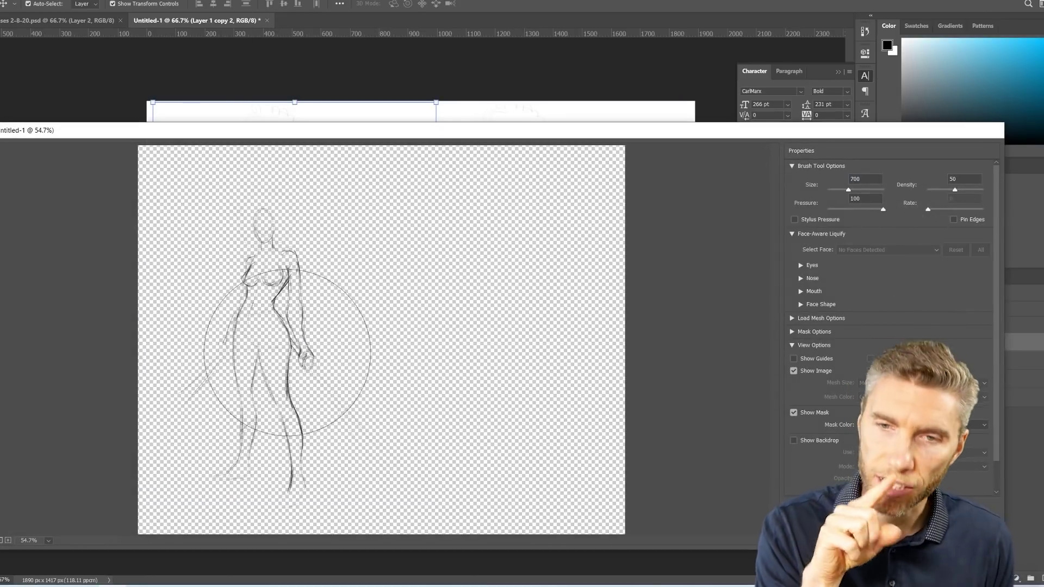
key("Return")
key("Return")
key("b")
left_click_drag(239, 248, 223, 363)
left_click_drag(263, 299, 254, 334)
left_click_drag(297, 265, 292, 362)
key("e")
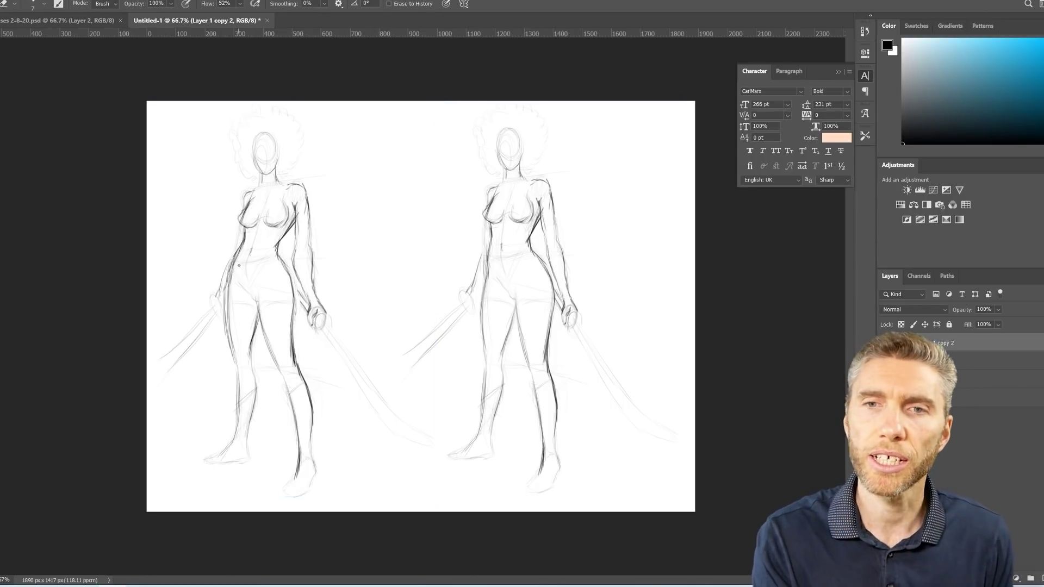
mouse_move(239, 247)
left_mouse_down()
mouse_move(229, 348)
mouse_move(245, 454)
left_mouse_up()
Step: Darken the left figure's leg, hip, upper arm and forearm lines
key("b")
left_click_drag(294, 282, 287, 335)
left_click_drag(306, 218, 296, 305)
left_click_drag(317, 247, 310, 301)
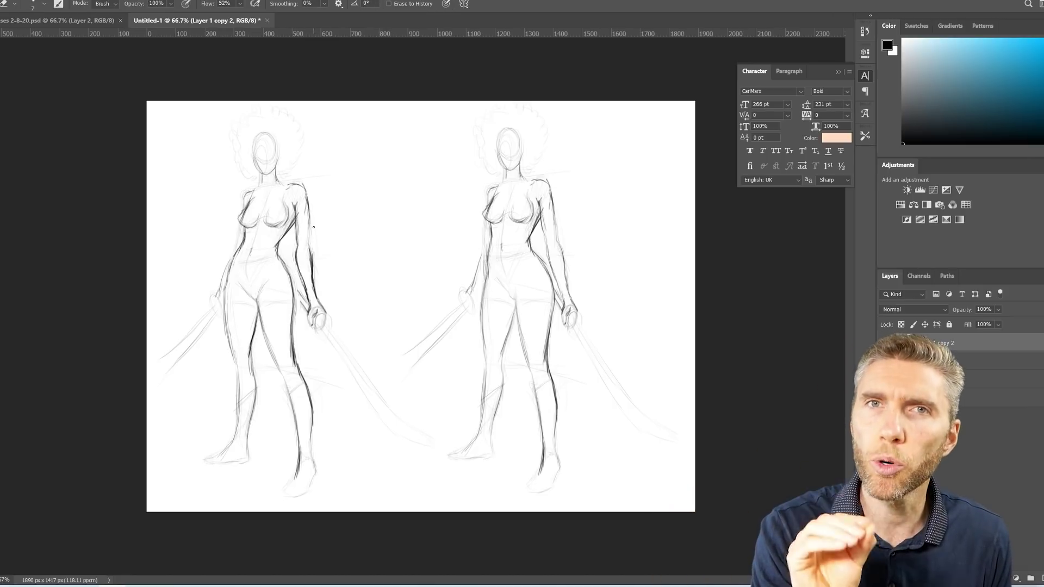
left_click_drag(308, 231, 298, 245)
left_click_drag(311, 274, 327, 318)
Step: Draw a belt with buckle across the hips and boots on both lower legs
mouse_move(229, 265)
left_mouse_down()
mouse_move(291, 257)
mouse_move(254, 272)
left_mouse_up()
mouse_move(233, 269)
left_mouse_down()
mouse_move(224, 289)
mouse_move(284, 254)
mouse_move(266, 266)
left_mouse_up()
left_click_drag(255, 271, 296, 290)
left_click_drag(287, 393, 308, 376)
mouse_move(298, 380)
left_mouse_down()
mouse_move(313, 449)
mouse_move(297, 443)
mouse_move(304, 495)
left_mouse_up()
left_click_drag(297, 476, 283, 496)
left_click_drag(235, 382, 239, 426)
mouse_move(240, 381)
left_mouse_down()
mouse_move(251, 390)
mouse_move(248, 462)
mouse_move(209, 467)
left_mouse_up()
Step: Draw a crop top across the chest with its lower edge at the waist
key("e")
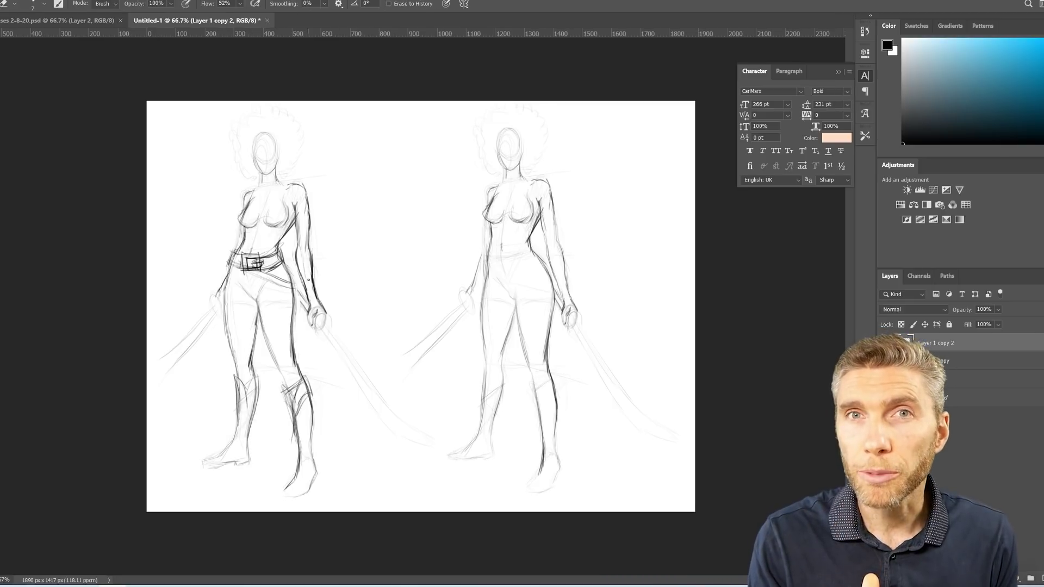
key("b")
mouse_move(258, 190)
left_mouse_down()
mouse_move(290, 212)
mouse_move(267, 213)
left_mouse_up()
left_click_drag(280, 183, 290, 196)
mouse_move(268, 241)
left_mouse_down()
mouse_move(294, 228)
mouse_move(278, 219)
left_mouse_up()
left_click_drag(240, 235, 285, 234)
left_click_drag(266, 226, 286, 220)
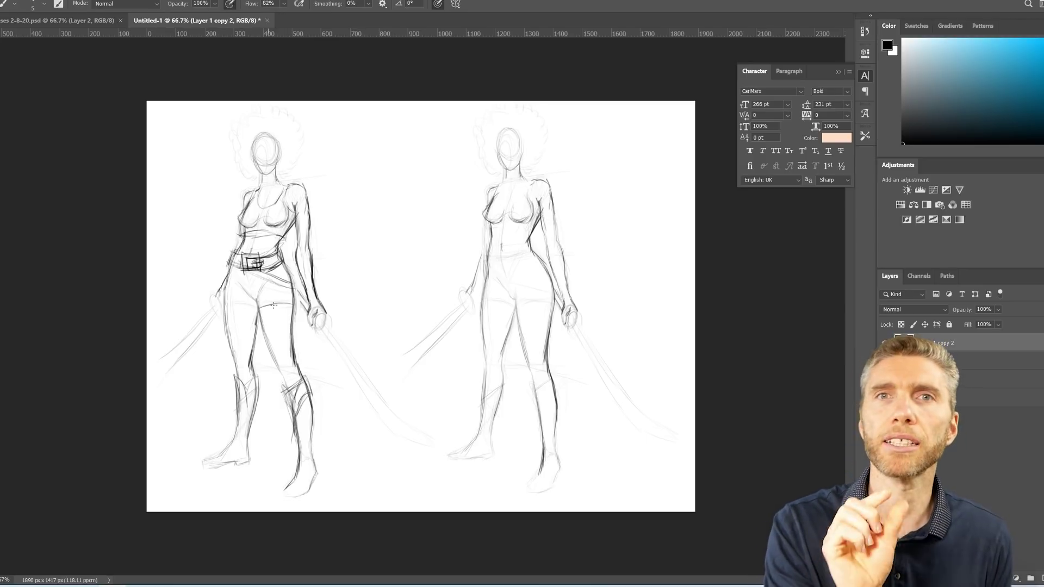
Step: Draw the hip and thigh lines and the edge of the shorts
mouse_move(260, 303)
left_mouse_down()
mouse_move(292, 308)
mouse_move(259, 307)
mouse_move(284, 385)
left_mouse_up()
mouse_move(232, 288)
left_mouse_down()
mouse_move(225, 354)
mouse_move(254, 305)
left_mouse_up()
left_click_drag(235, 340, 229, 361)
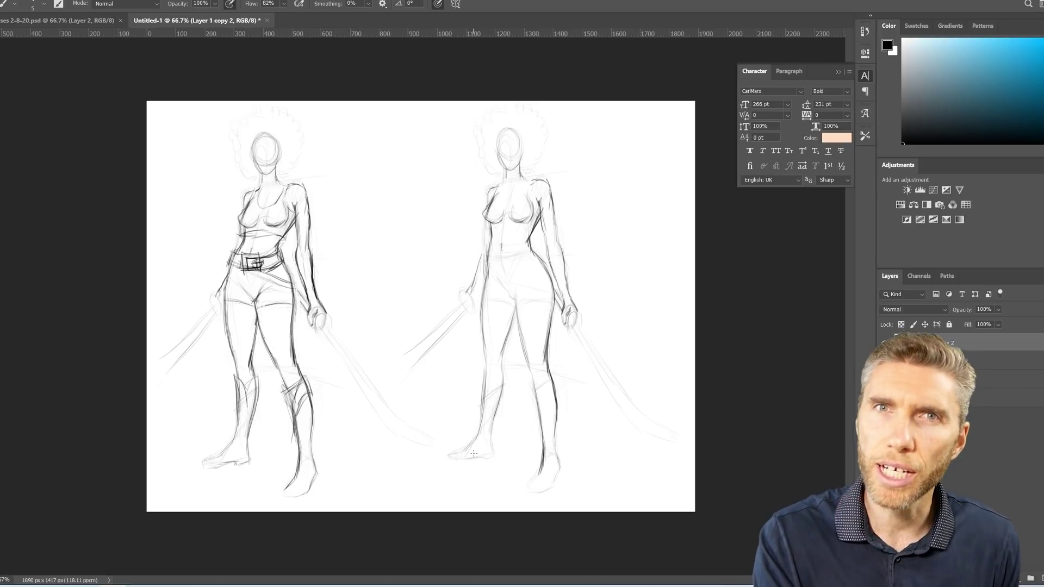
left_click_drag(229, 262, 220, 300)
left_click_drag(226, 288, 220, 336)
Step: Tweak the left figure's shape in Liquify and apply it
key("e")
key("b")
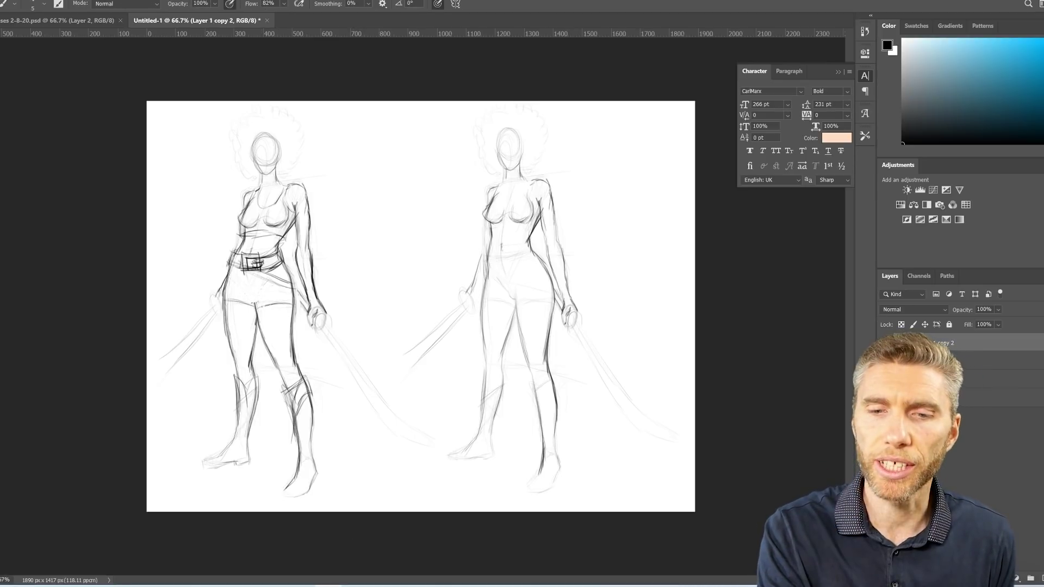
key("ctrl+shift+x")
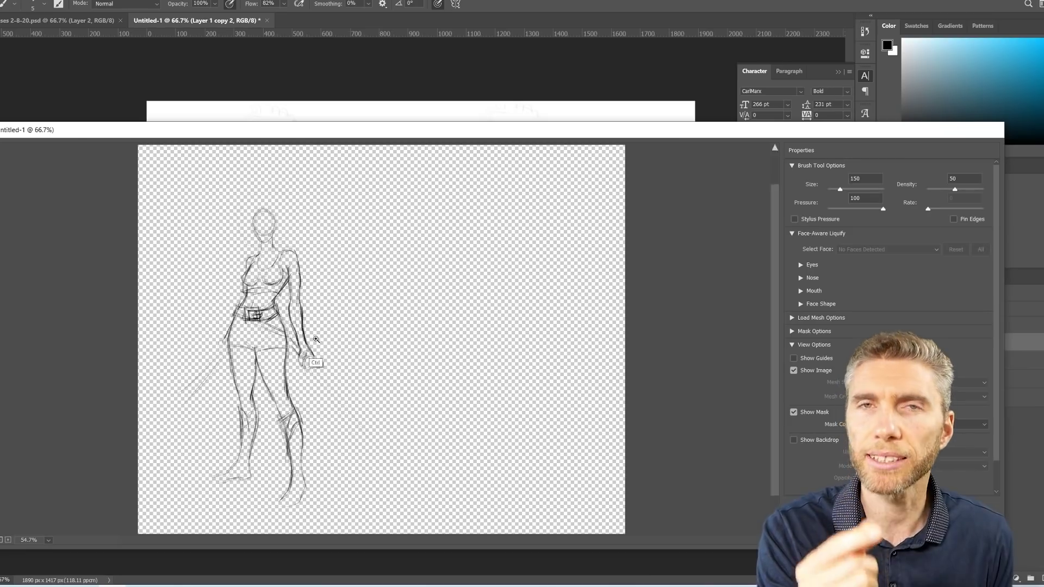
key("ctrl+plus")
key("Return")
Step: Darken the hip, waist and leg lines of the left figure
left_click_drag(227, 276, 222, 302)
left_click_drag(276, 290, 254, 306)
left_click_drag(269, 319, 259, 348)
left_click_drag(245, 227, 235, 252)
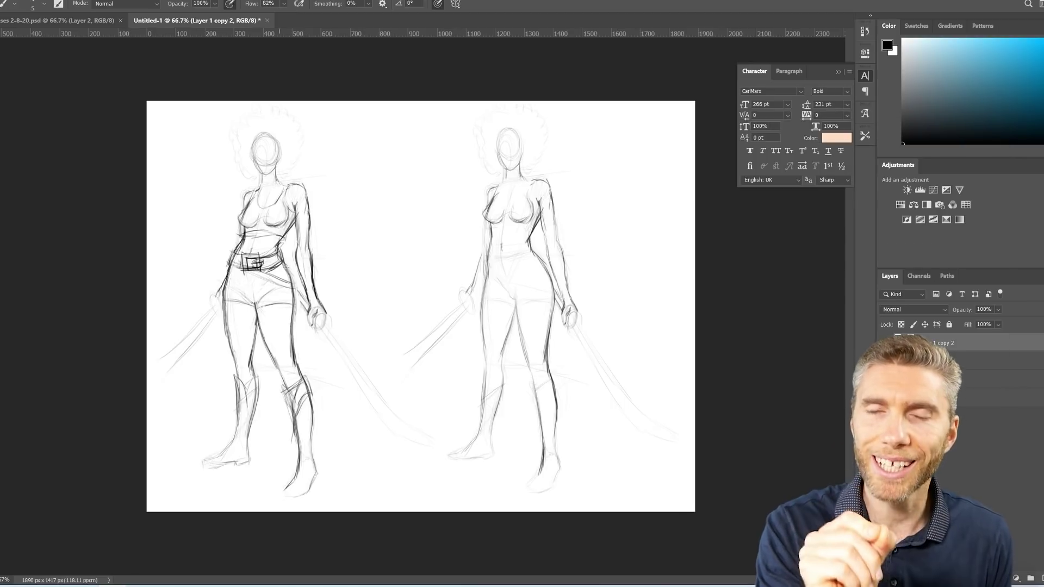
left_click_drag(296, 260, 282, 354)
left_click_drag(237, 314, 225, 376)
left_click_drag(290, 370, 280, 393)
mouse_move(244, 436)
left_mouse_down()
mouse_move(234, 376)
mouse_move(244, 425)
left_mouse_up()
Step: Draw the left boot and redraw the hip line
left_click_drag(251, 381, 257, 435)
mouse_move(256, 294)
left_mouse_down()
mouse_move(270, 303)
mouse_move(260, 300)
left_mouse_up()
left_click_drag(257, 312, 297, 297)
key("ctrl+z")
mouse_move(223, 298)
left_mouse_down()
mouse_move(294, 293)
mouse_move(298, 306)
left_mouse_up()
Step: Add a holster strap and thigh band, and draw a long curved sword blade
mouse_move(296, 281)
left_mouse_down()
mouse_move(294, 332)
mouse_move(296, 305)
left_mouse_up()
left_click_drag(260, 324, 292, 333)
left_click_drag(288, 325, 301, 335)
left_click_drag(208, 463, 236, 440)
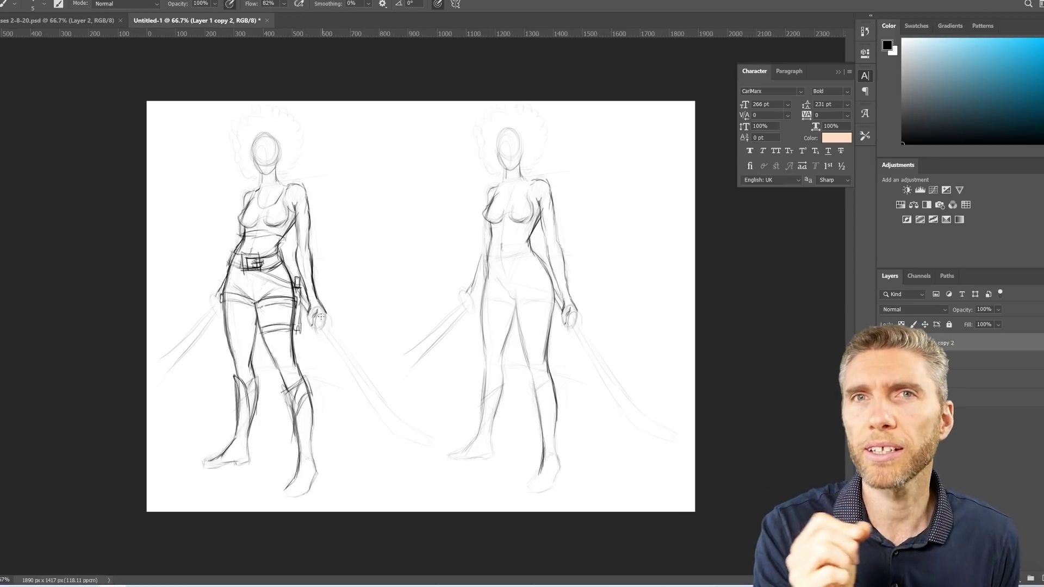
mouse_move(325, 313)
left_mouse_down()
mouse_move(308, 337)
mouse_move(312, 329)
mouse_move(446, 452)
left_mouse_up()
mouse_move(190, 334)
left_mouse_down()
mouse_move(148, 366)
mouse_move(148, 393)
left_mouse_up()
Step: Zoom in and draw the face contour, eyes, nose, lips and curly bangs
key("ctrl+plus")
left_click_drag(286, 173, 297, 218)
mouse_move(288, 189)
left_mouse_down()
mouse_move(315, 190)
mouse_move(301, 218)
left_mouse_up()
mouse_move(324, 178)
left_mouse_down()
mouse_move(314, 216)
mouse_move(318, 189)
left_mouse_up()
left_click_drag(274, 181, 324, 162)
mouse_move(327, 179)
left_mouse_down()
mouse_move(337, 185)
mouse_move(301, 187)
left_mouse_up()
mouse_move(304, 188)
left_mouse_down()
mouse_move(320, 185)
mouse_move(299, 189)
left_mouse_up()
key("ctrl+plus")
mouse_move(299, 195)
left_mouse_down()
mouse_move(308, 208)
mouse_move(308, 199)
mouse_move(326, 205)
left_mouse_up()
Step: Refine the left warrior's eyes with short dark strokes
left_click_drag(254, 206, 269, 203)
left_click_drag(314, 206, 326, 201)
left_click_drag(263, 215, 276, 204)
left_click_drag(302, 213, 313, 204)
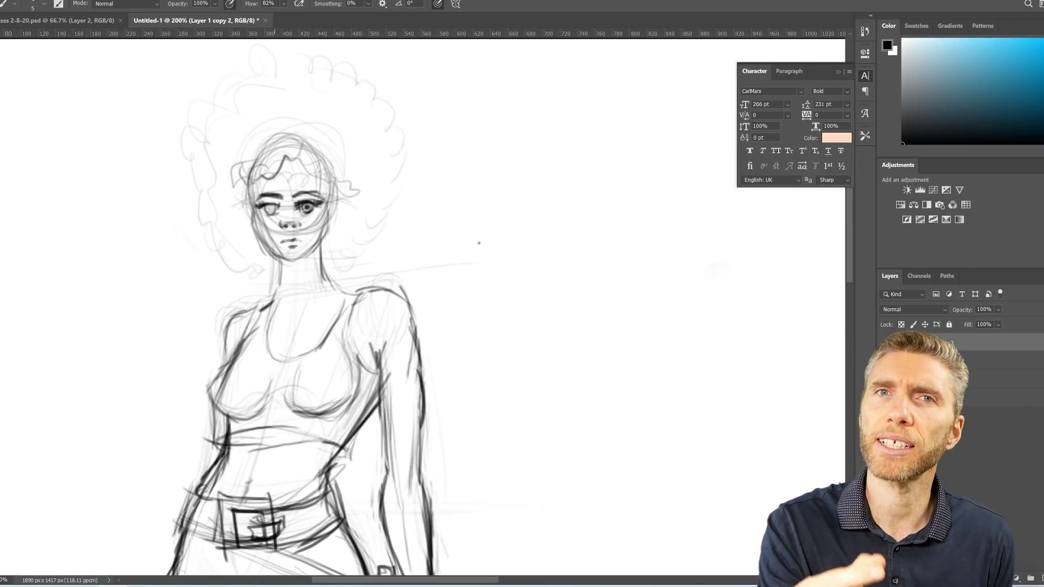
key("ctrl+minus")
key("ctrl+minus")
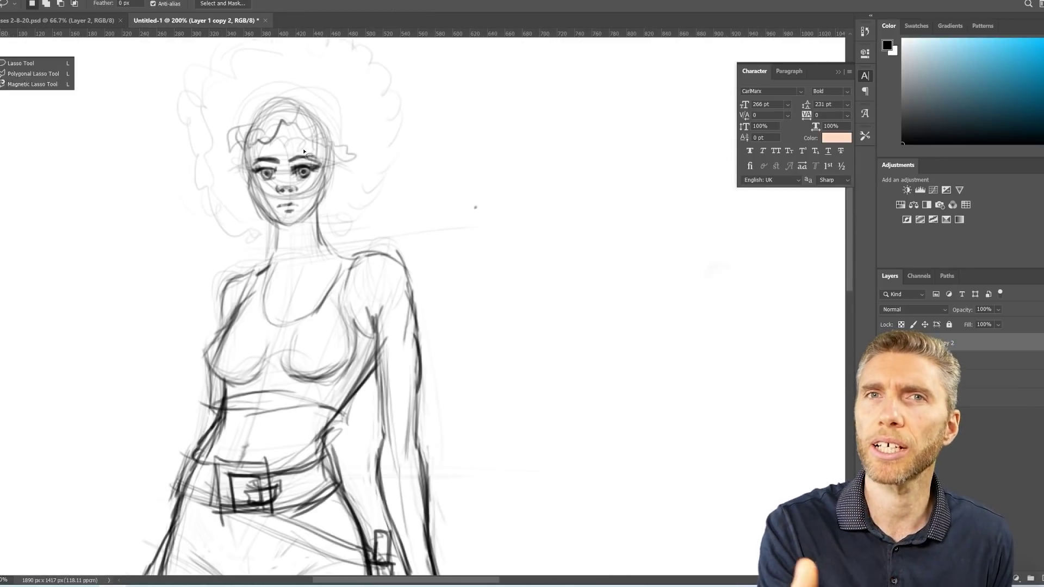
key("v")
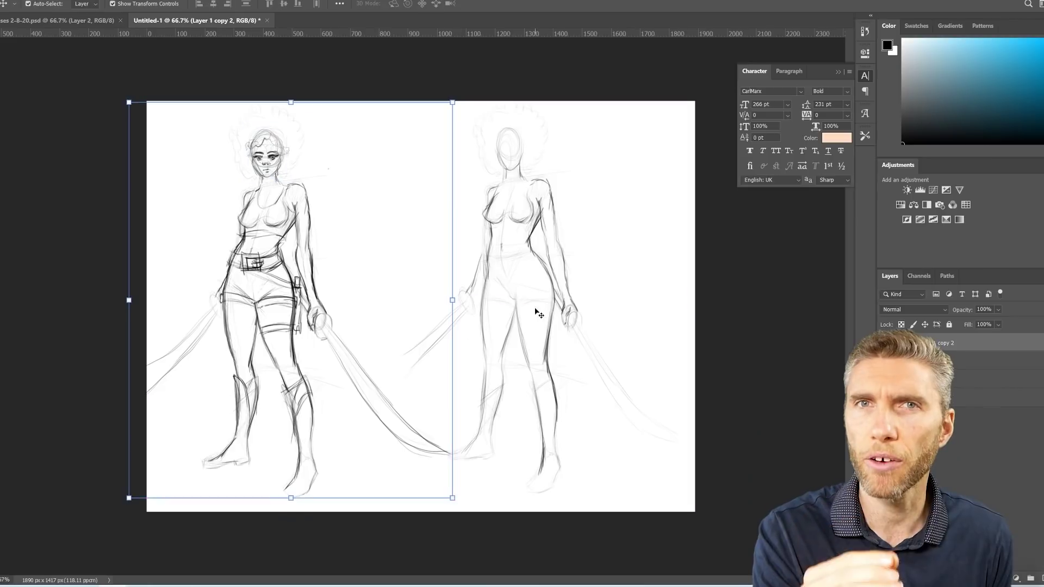
key("ctrl+plus")
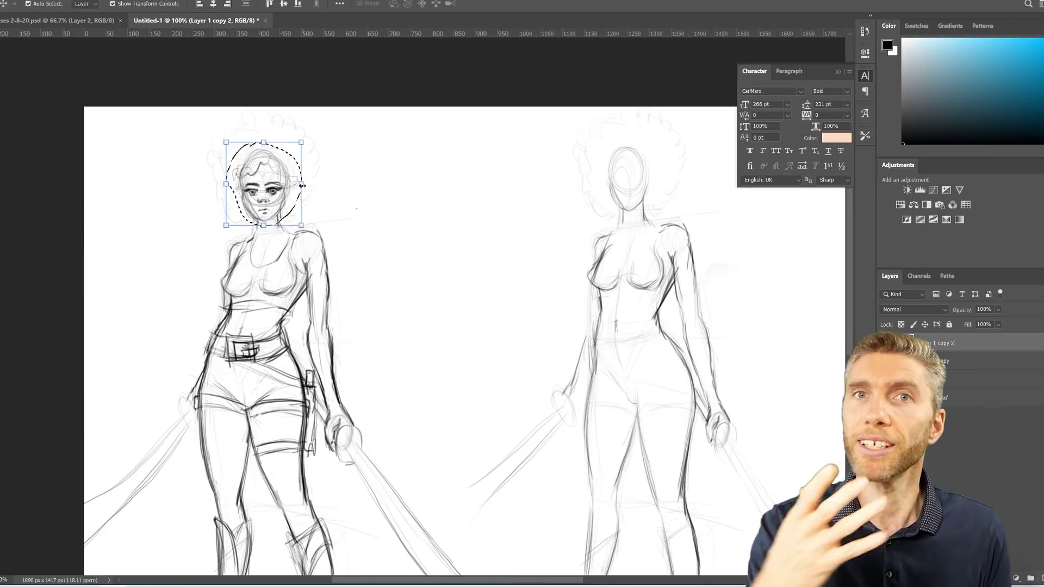
key("b")
Step: Ink the left figure's hair curls, face, neck, torso and shoulder-arm line
mouse_move(289, 177)
left_mouse_down()
mouse_move(291, 211)
mouse_move(275, 225)
left_mouse_up()
left_click_drag(242, 174, 260, 221)
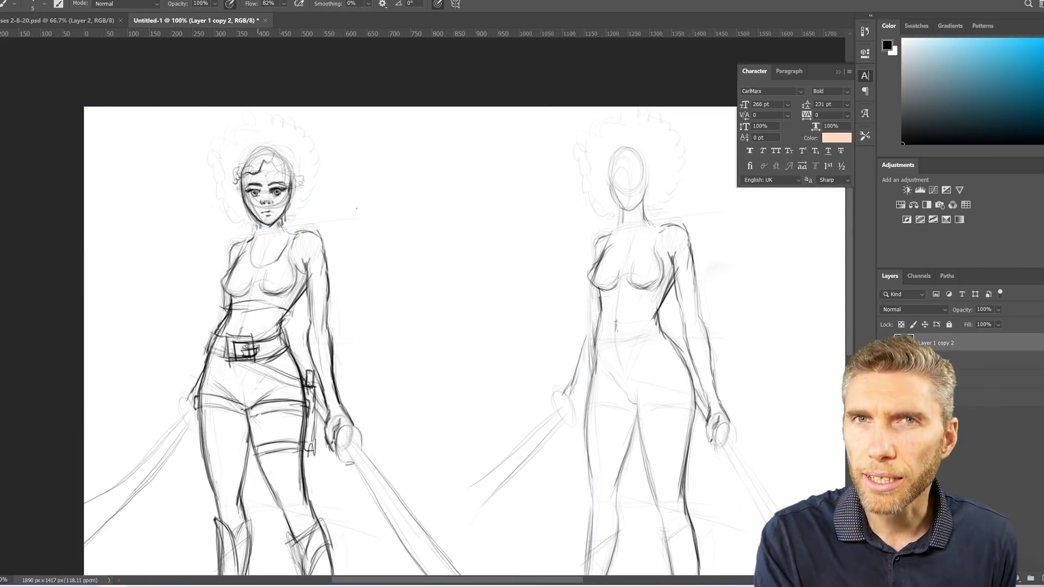
left_click_drag(308, 143, 320, 180)
left_click_drag(255, 239, 240, 266)
mouse_move(302, 233)
left_mouse_down()
mouse_move(309, 311)
mouse_move(329, 324)
left_mouse_up()
Step: Clean up the arm line, ink the belt and darken the afro hair outline
key("e")
left_click_drag(311, 259, 310, 300)
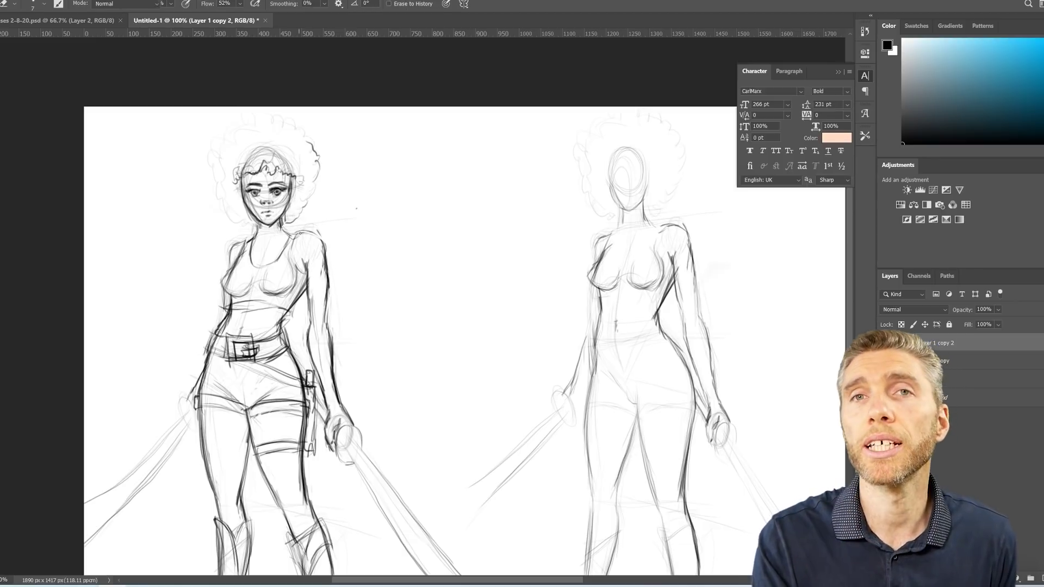
key("b")
left_click_drag(287, 233, 322, 244)
left_click_drag(266, 309, 287, 303)
left_click_drag(221, 288, 269, 308)
left_click_drag(294, 185, 317, 217)
Step: Refine the hair strokes and belt lines, and erase stray lines on the face
left_click_drag(206, 150, 215, 174)
left_click_drag(245, 117, 285, 113)
key("e")
left_click_drag(267, 150, 294, 171)
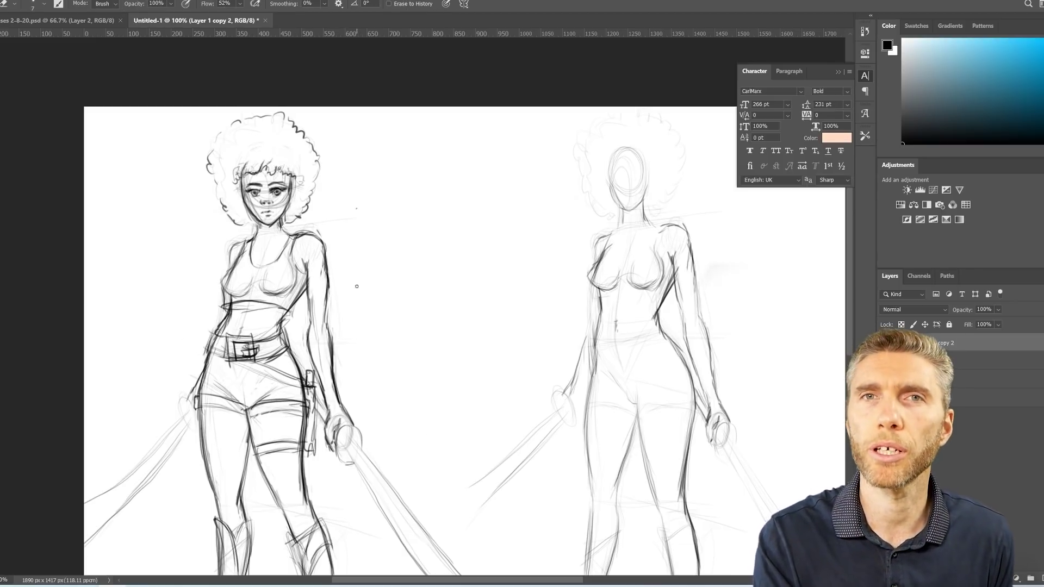
key("ctrl+minus")
key("ctrl+plus")
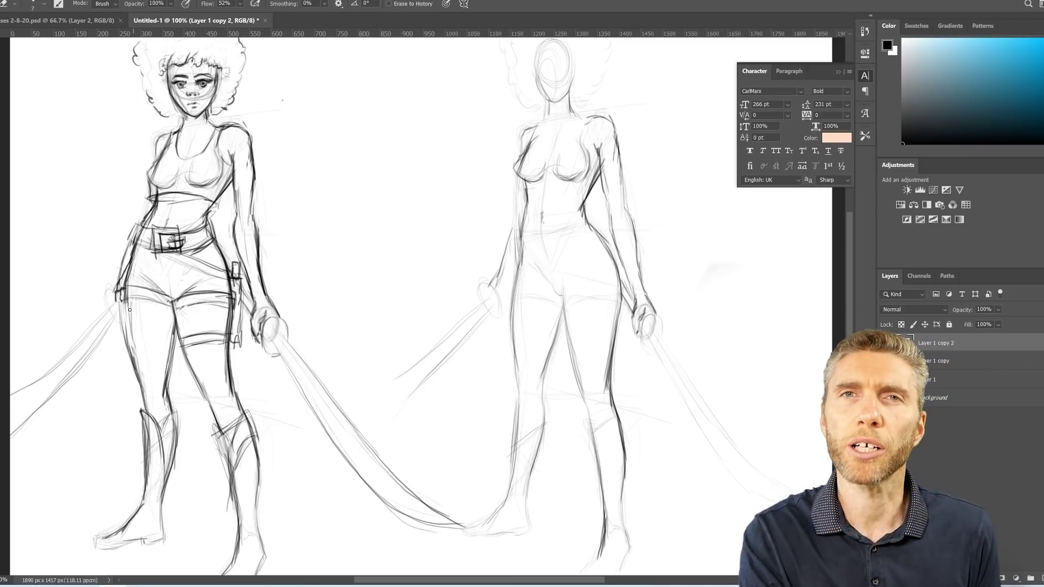
Step: Ink and touch up the left thigh and shorts lines
key("b")
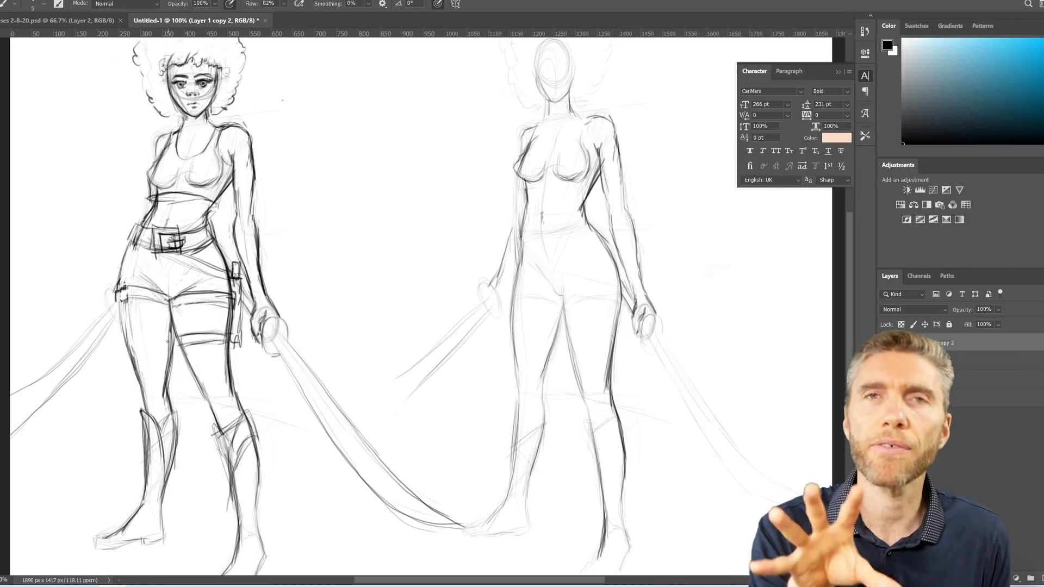
key("e")
mouse_move(130, 332)
left_mouse_down()
mouse_move(124, 310)
mouse_move(190, 296)
left_mouse_up()
key("b")
mouse_move(139, 324)
left_mouse_down()
mouse_move(182, 277)
mouse_move(136, 378)
mouse_move(166, 406)
left_mouse_up()
key("e")
key("b")
key("e")
key("b")
key("e")
left_click_drag(169, 337, 209, 399)
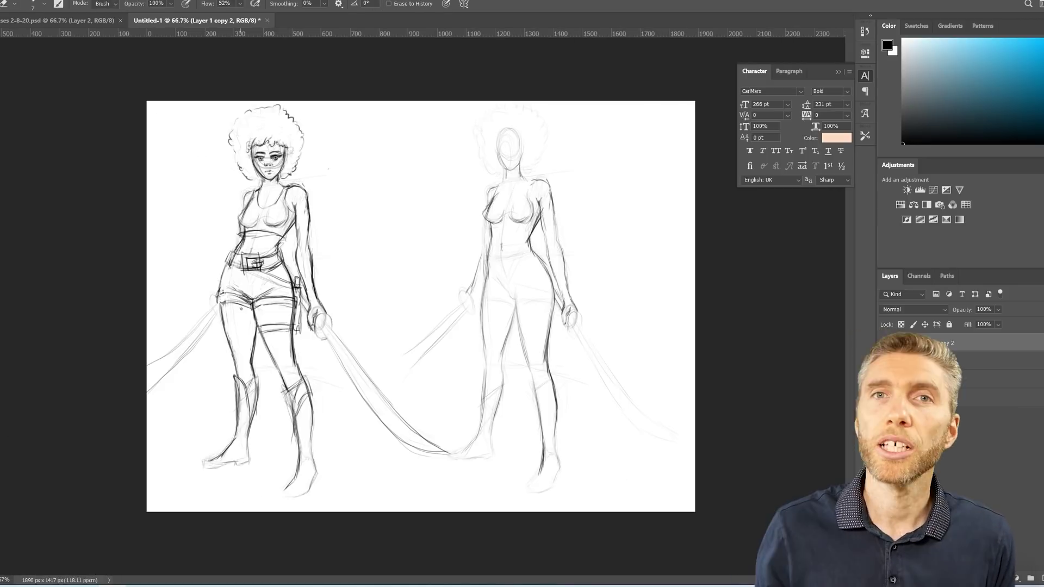
Step: Ink the belt, shorts sides and hem, thigh band, right hip and arm edge
key("ctrl+minus")
key("b")
mouse_move(223, 265)
left_mouse_down()
mouse_move(251, 307)
mouse_move(228, 299)
left_mouse_up()
mouse_move(229, 255)
left_mouse_down()
mouse_move(283, 251)
mouse_move(244, 269)
left_mouse_up()
left_click_drag(254, 306, 296, 301)
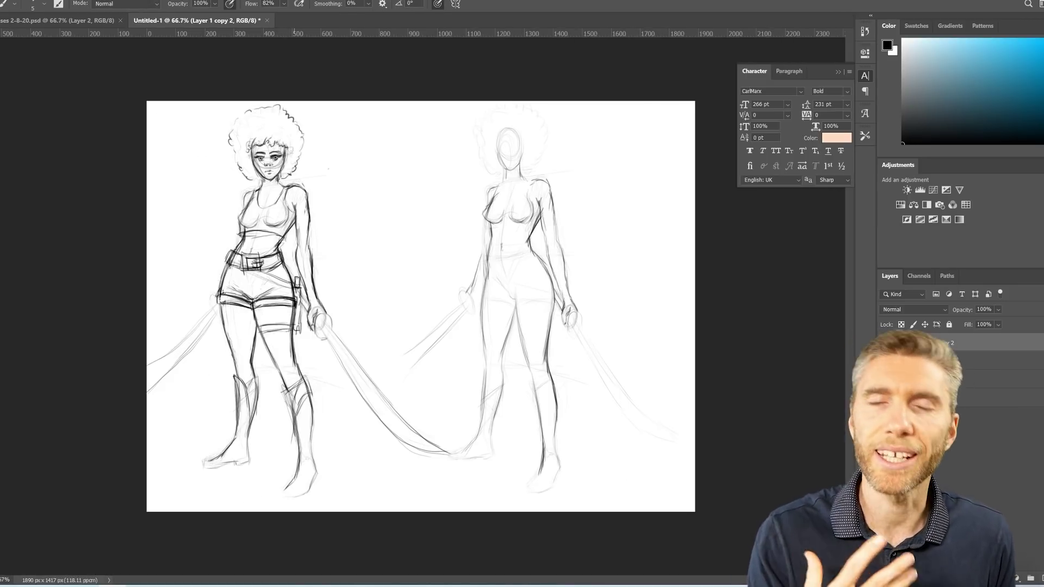
left_click_drag(257, 330, 294, 325)
left_click_drag(296, 280, 304, 331)
left_click_drag(296, 221, 299, 255)
Step: Ink and refine both boots' outlines and toes
left_click_drag(299, 416, 316, 454)
left_click_drag(251, 416, 235, 439)
left_click_drag(310, 458, 297, 479)
left_click_drag(234, 441, 229, 465)
left_click_drag(312, 461, 301, 481)
left_click_drag(283, 500, 307, 490)
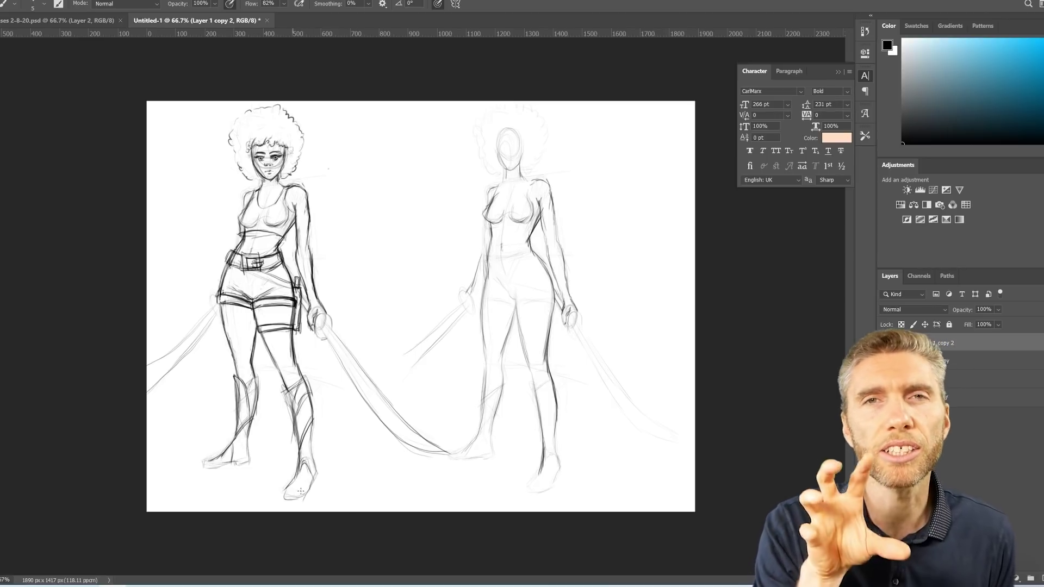
mouse_move(325, 319)
left_mouse_down()
mouse_move(324, 333)
mouse_move(451, 456)
left_mouse_up()
Step: Ink both hands and sword blades, then hide the right sketch and select Layer 2
left_click_drag(326, 334, 449, 456)
left_click_drag(316, 311, 329, 321)
left_click_drag(322, 326, 334, 351)
left_click_drag(213, 295, 207, 321)
mouse_move(204, 318)
left_mouse_down()
mouse_move(148, 365)
mouse_move(147, 399)
left_mouse_up()
key("e")
key("ctrl+comma")
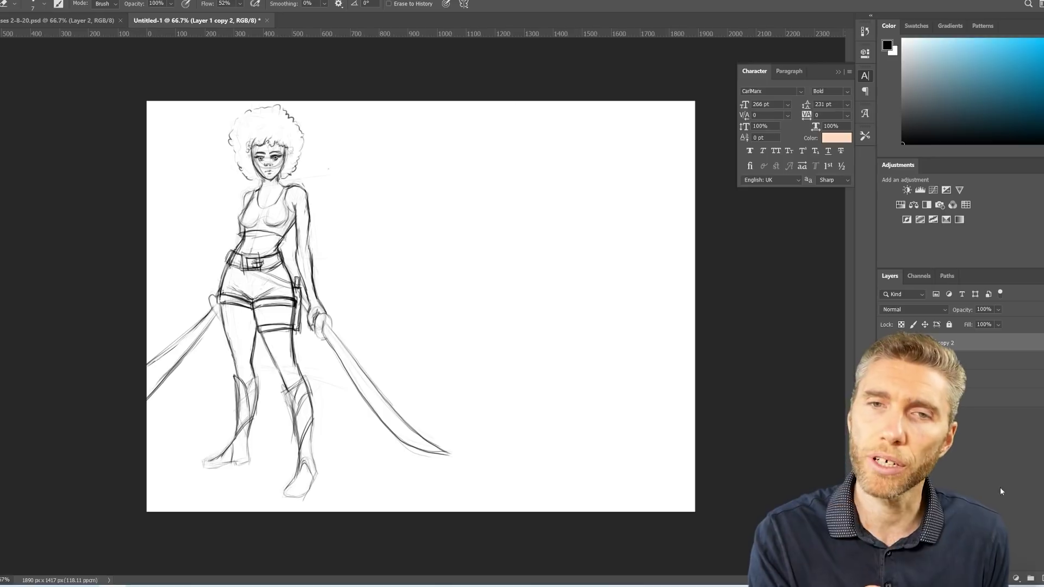
Step: Paint tan skin over the warrior's arms, torso, belly, neck and legs
key("alt+bracketleft")
key("b")
left_click(931, 68)
left_click_drag(299, 196, 315, 316)
left_click_drag(267, 153, 278, 250)
mouse_move(266, 305)
left_mouse_down()
mouse_move(288, 376)
mouse_move(244, 381)
left_mouse_up()
left_click_drag(296, 202, 312, 321)
left_click_drag(267, 155, 274, 206)
left_click_drag(242, 247, 267, 255)
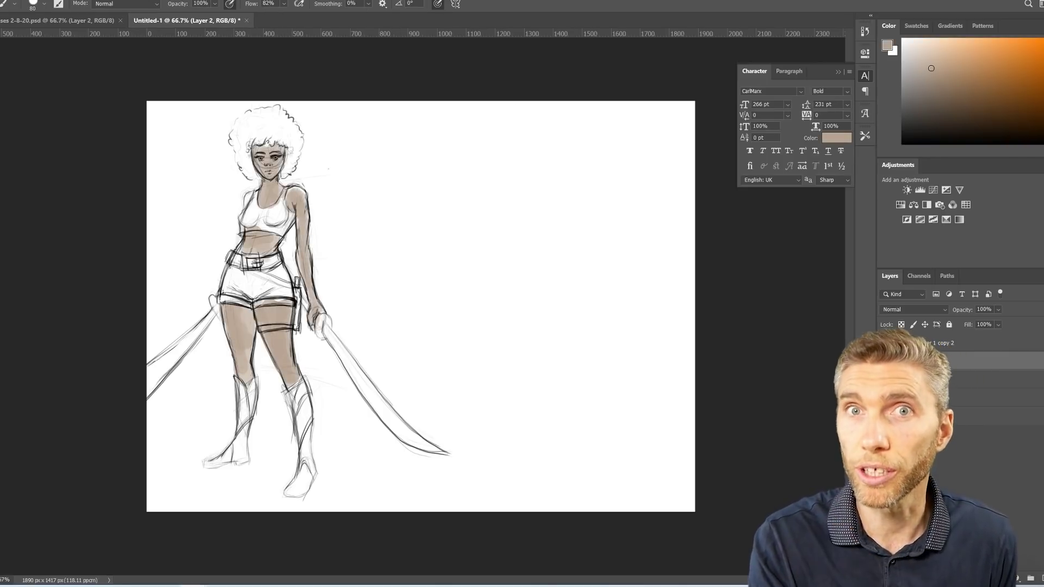
Step: Paint both boots dark brown and the hair dark grey
left_click(963, 110)
left_click_drag(302, 389, 302, 489)
left_click_drag(237, 381, 228, 462)
left_click(924, 116)
mouse_move(245, 123)
left_mouse_down()
mouse_move(272, 142)
mouse_move(291, 135)
mouse_move(253, 149)
left_mouse_up()
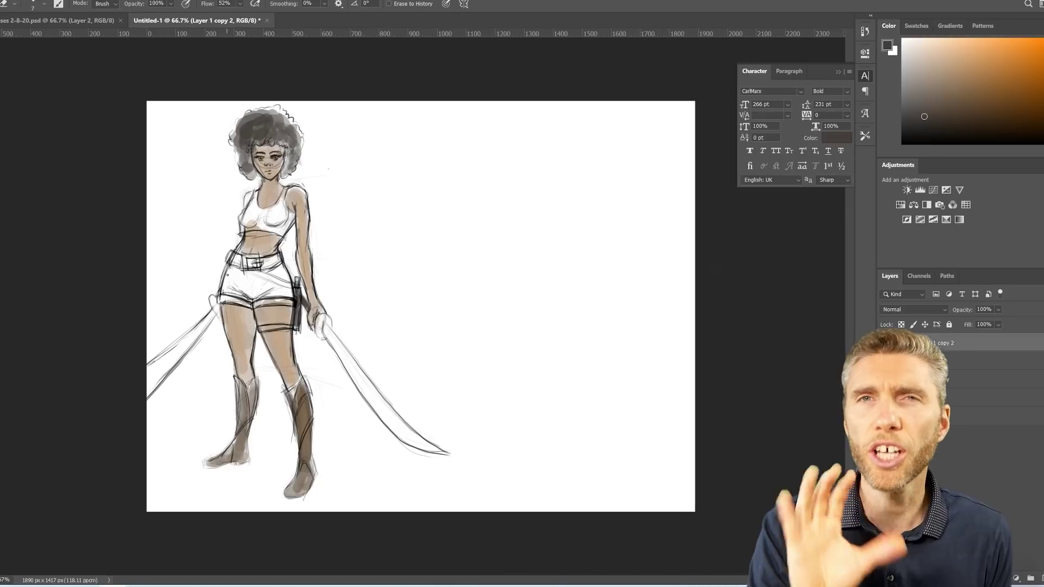
Step: Paint the crop top brown with a larger brush and sample grey and light face tones
key("alt+[")
key("b")
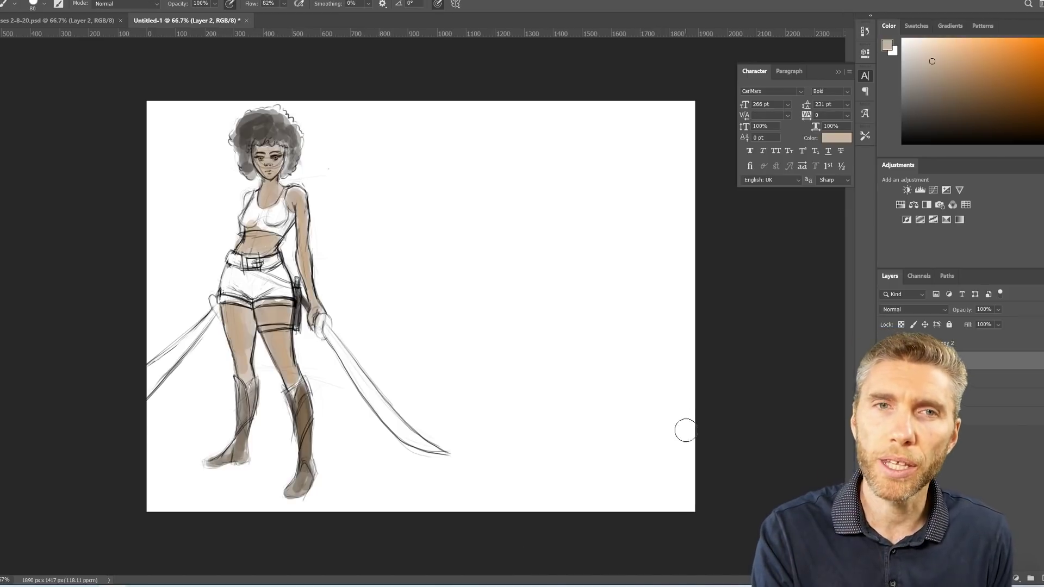
left_click(244, 222, "alt")
mouse_move(245, 221)
left_mouse_down()
mouse_move(274, 218)
mouse_move(256, 226)
left_mouse_up()
left_click(325, 369, "alt")
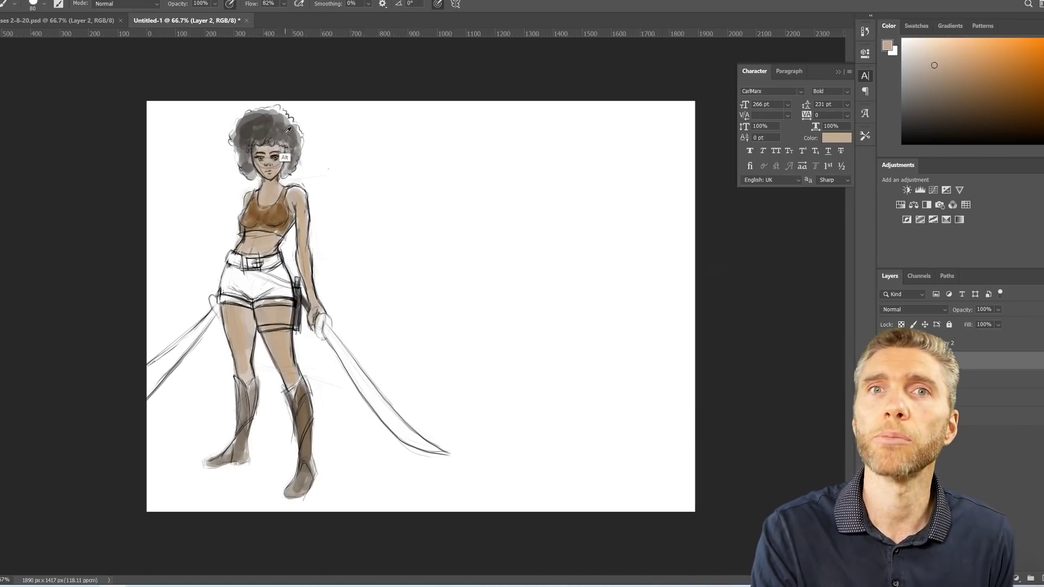
left_click(263, 166, "alt")
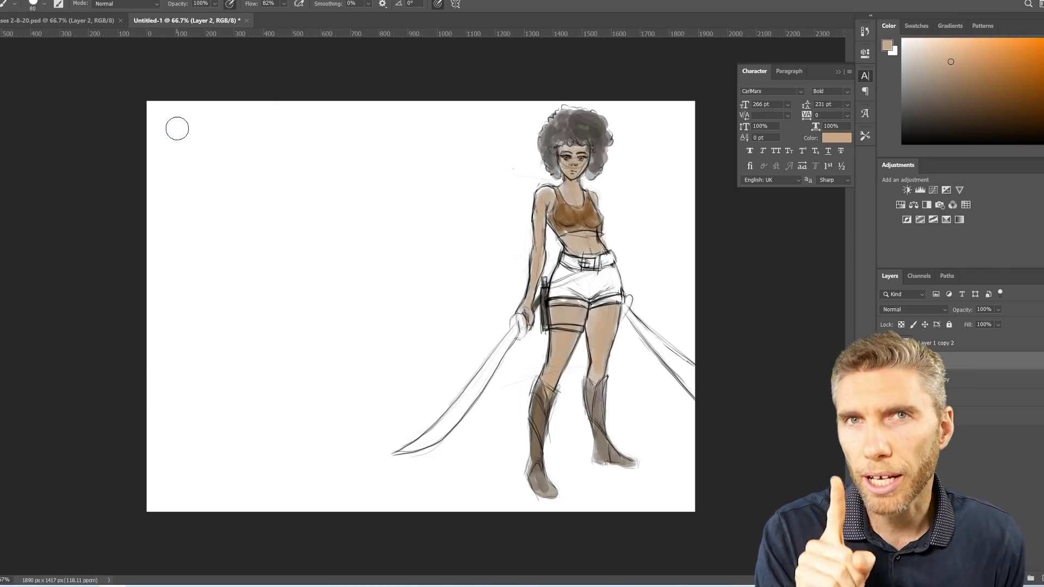
Step: Open a Filter menu command, then add small dark strokes on the belt buckle with a size-8 brush
left_click(122, 1)
left_click(130, 71)
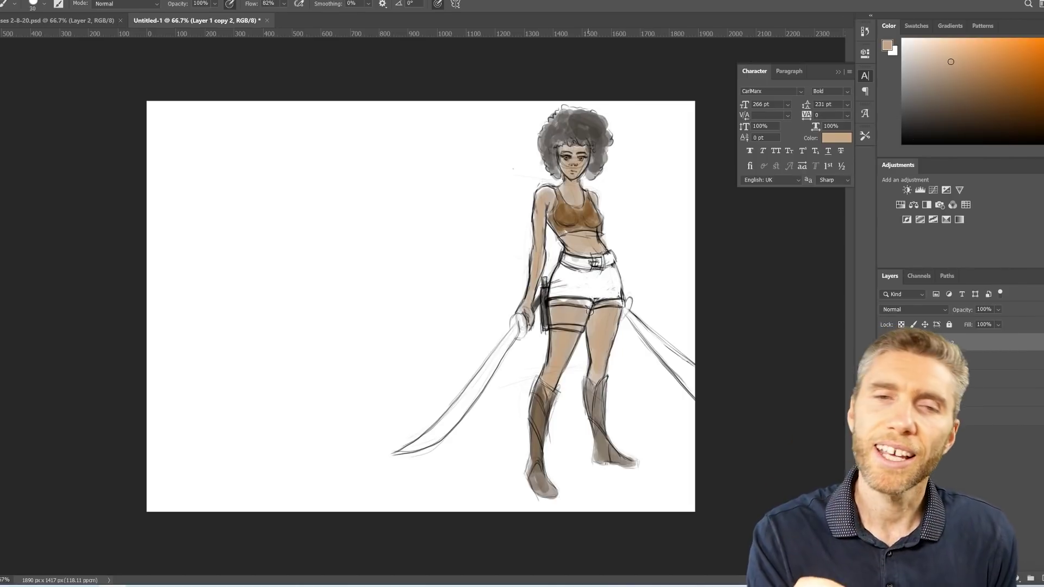
key("bracketleft")
key("bracketleft")
left_click_drag(592, 260, 603, 266)
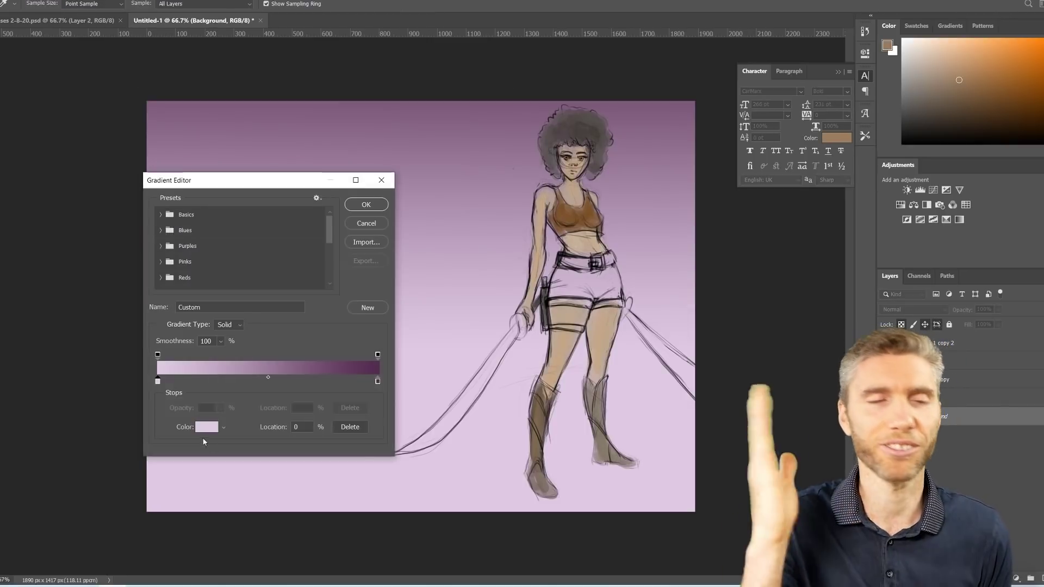
Step: Build the background gradient from colours sampled off the figure
left_click(206, 428)
left_click(570, 368)
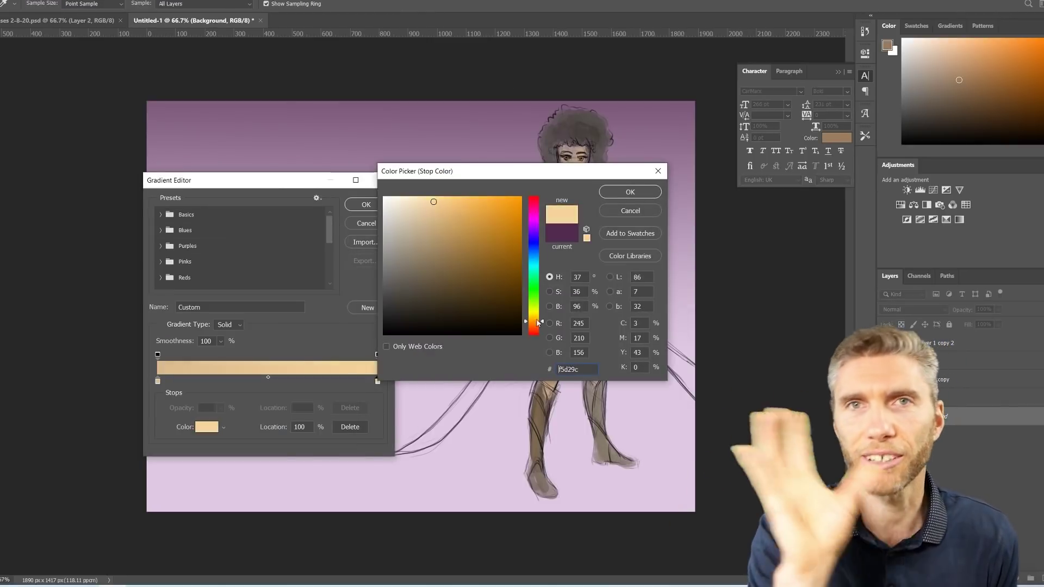
left_click(577, 219)
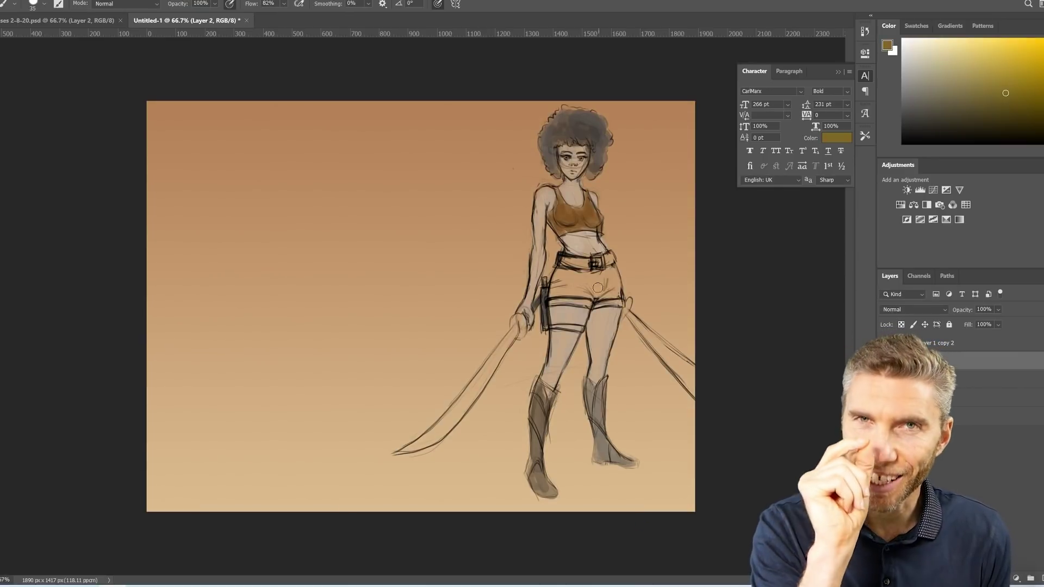
Step: Paint the shorts olive with a brown belt stroke, and move the figure left toward centre
left_click_drag(560, 289, 580, 279)
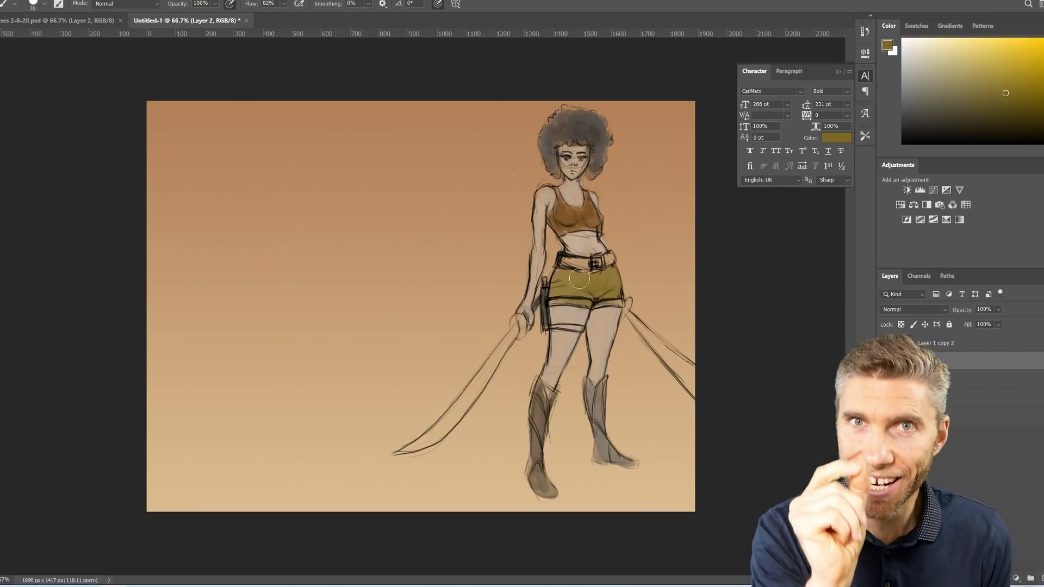
left_click_drag(597, 274, 550, 287)
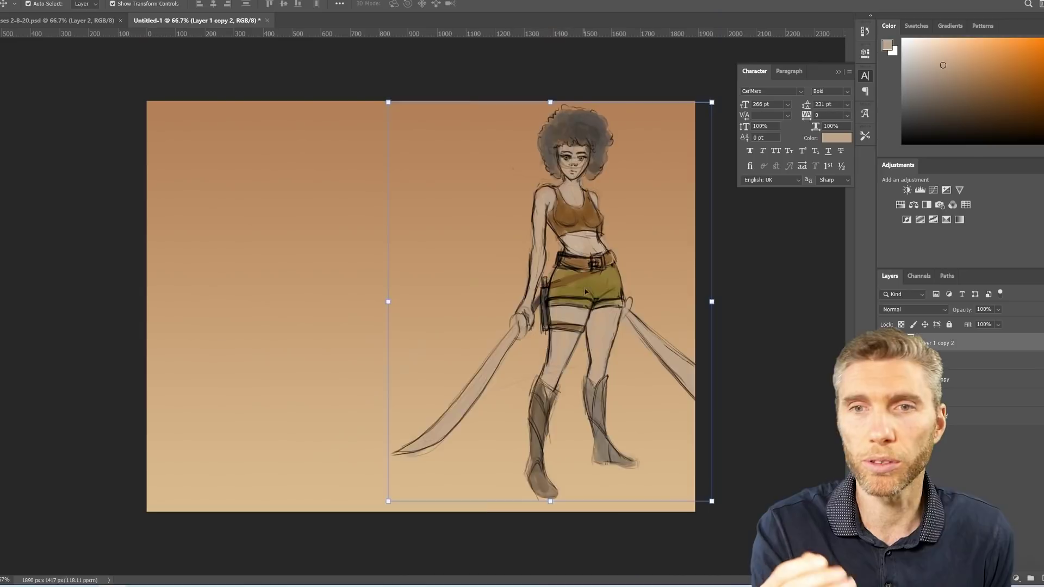
left_click_drag(604, 296, 446, 302)
key("Return")
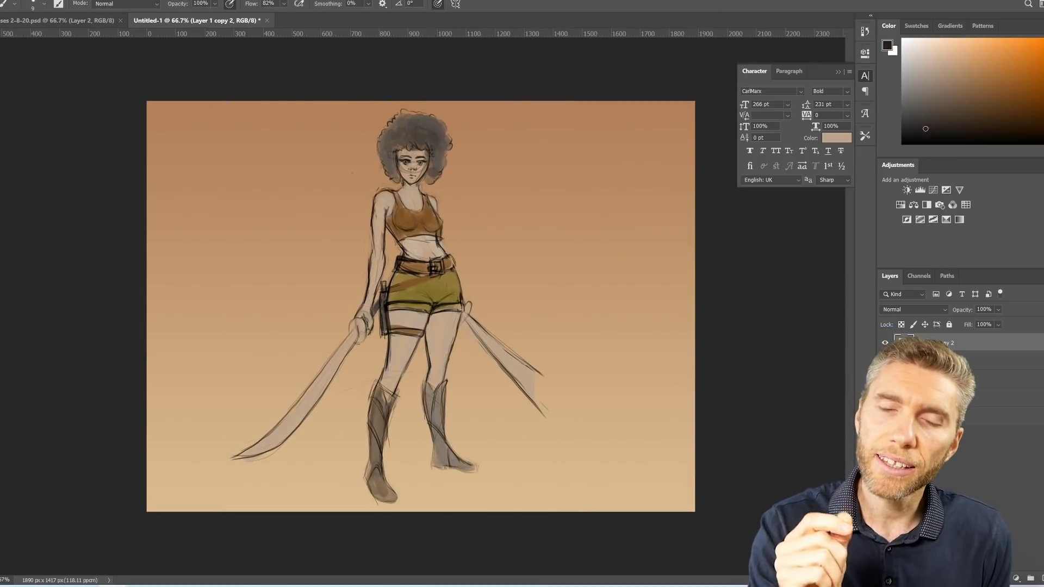
Step: Reset colours to black and extend the right sword's tip with a thin stroke, erasing the excess
key("d")
key("e")
key("b")
left_click_drag(532, 375, 597, 405)
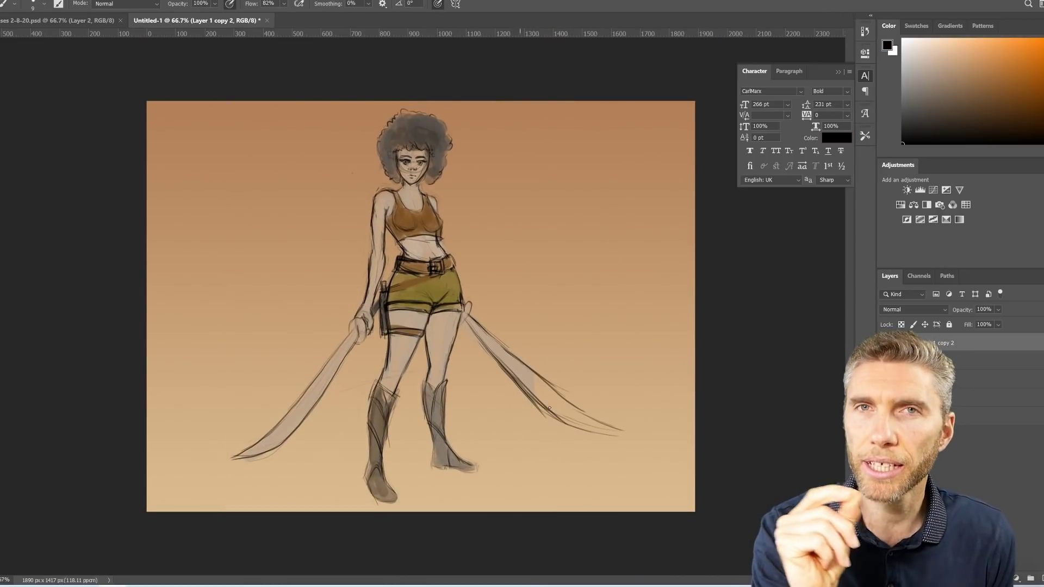
key("e")
left_click_drag(484, 348, 621, 416)
key("b")
Step: On Layer 2, enlarge the brush to 50 and pick darker olive and brown shorts colours
key("alt+bracketleft")
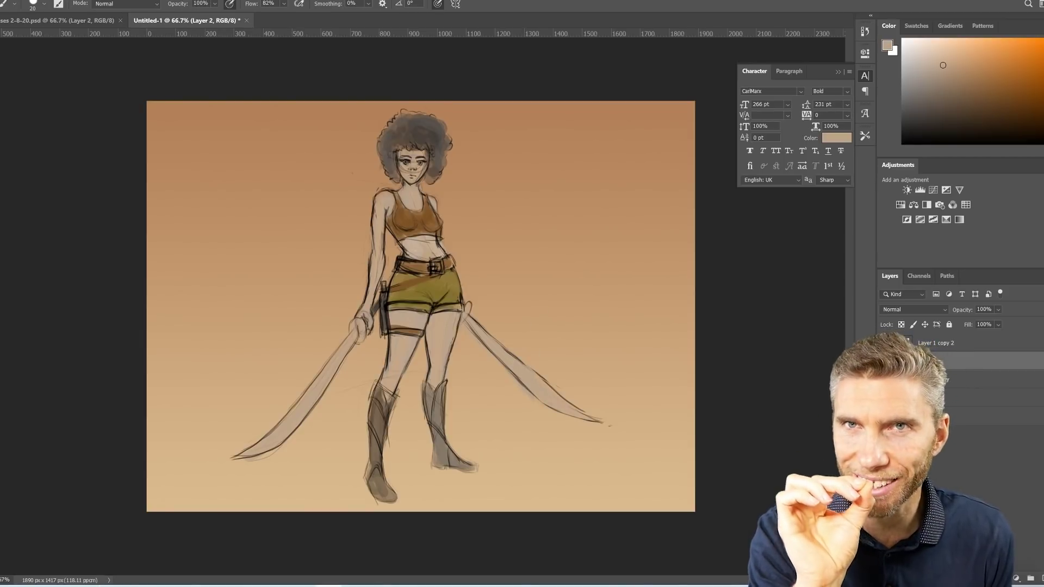
key("bracketright")
key("bracketright")
key("bracketright")
left_click(442, 150, "alt")
left_click(413, 294, "alt")
left_click(396, 281, "alt")
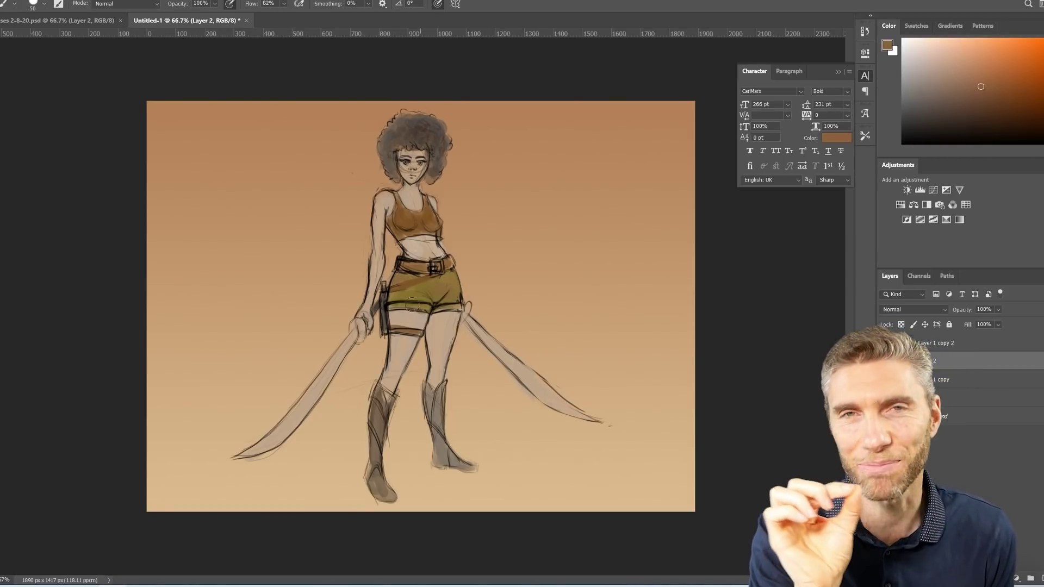
Step: Reshape the face on the Layer 1 copy 2 line layer with Liquify, then return to Layer 2
key("alt+bracketright")
key("ctrl+shift+x")
scroll(462, 274, "up", 8)
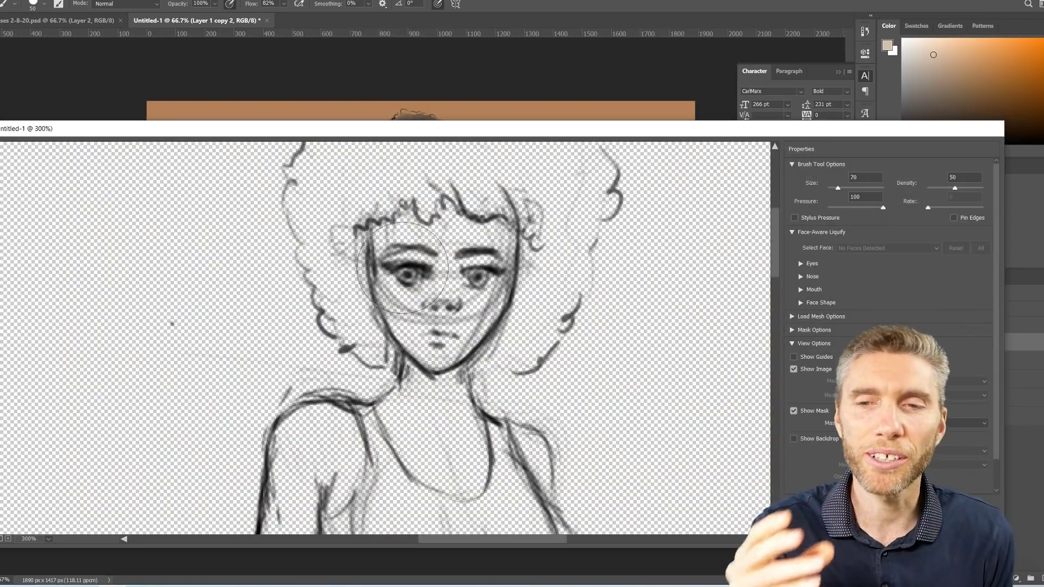
left_click_drag(463, 275, 492, 283)
key("Return")
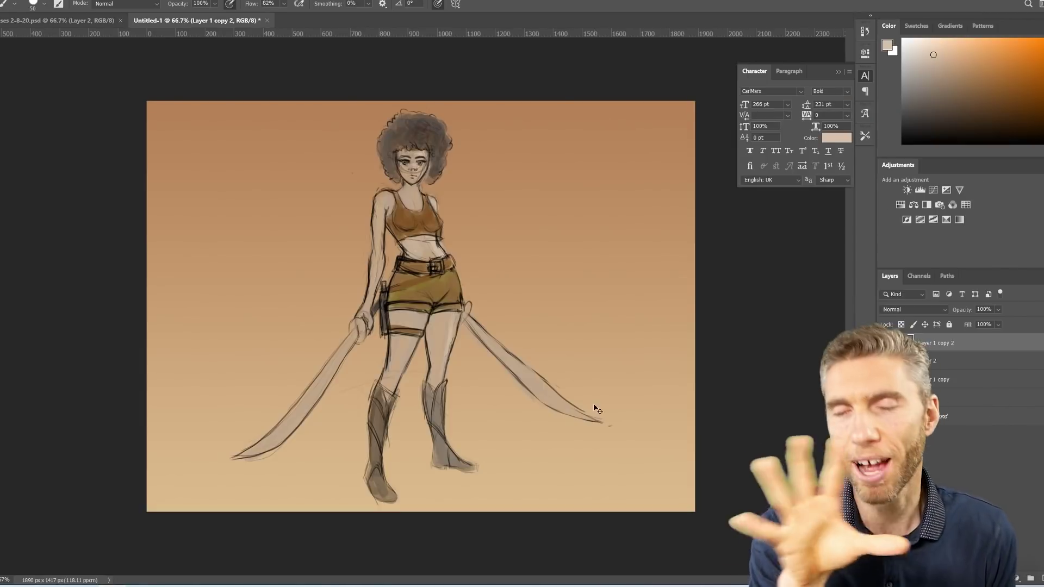
key("alt+bracketleft")
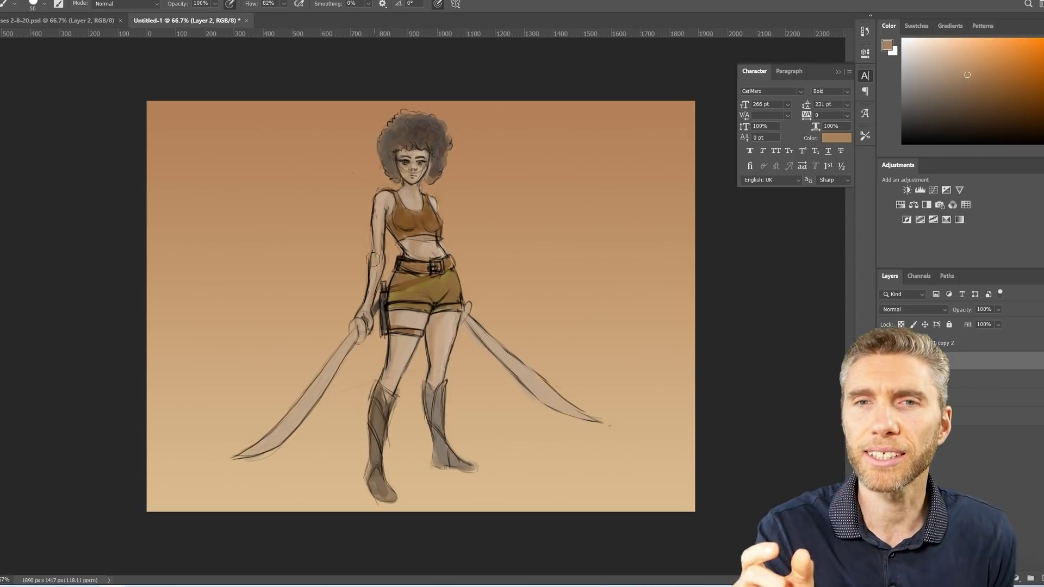
Step: Zoom to 100% and start shading the figure with a dark hair brown
key("ctrl+1")
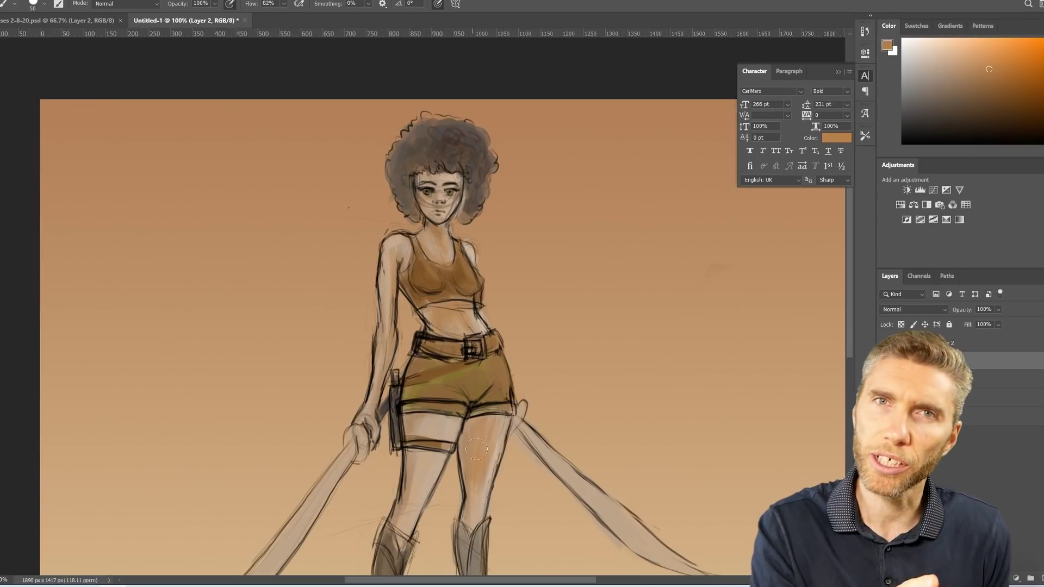
scroll(477, 449, "down", 2)
left_click(486, 98, "alt")
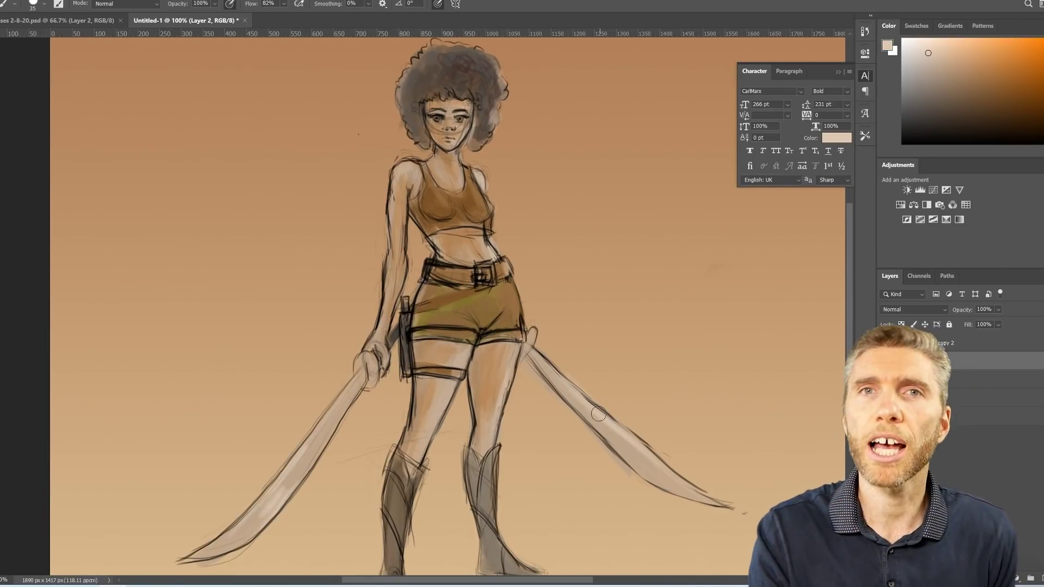
scroll(599, 414, "down", 3)
left_click_drag(620, 240, 587, 386)
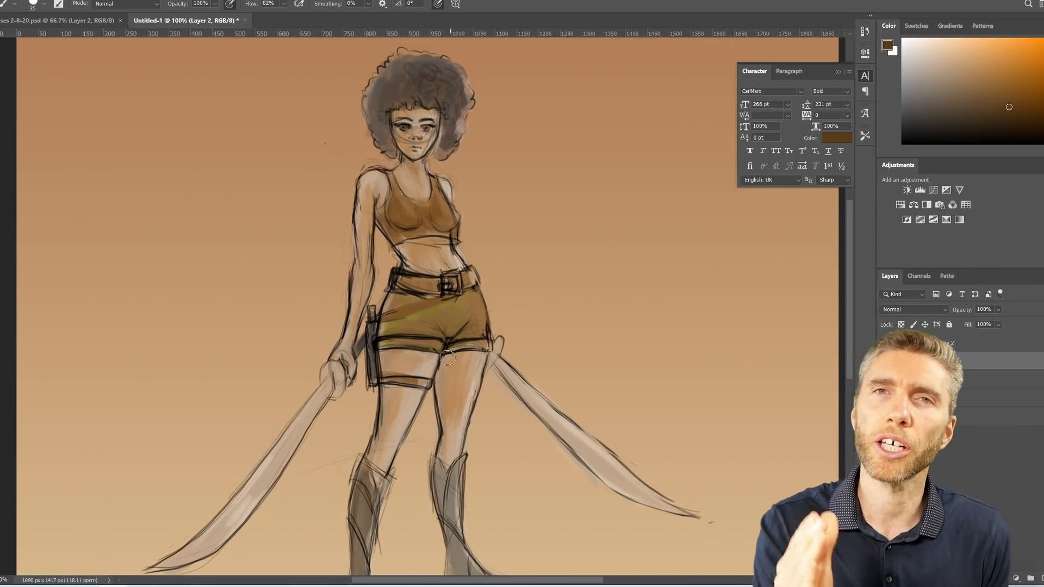
scroll(457, 453, "down", 3)
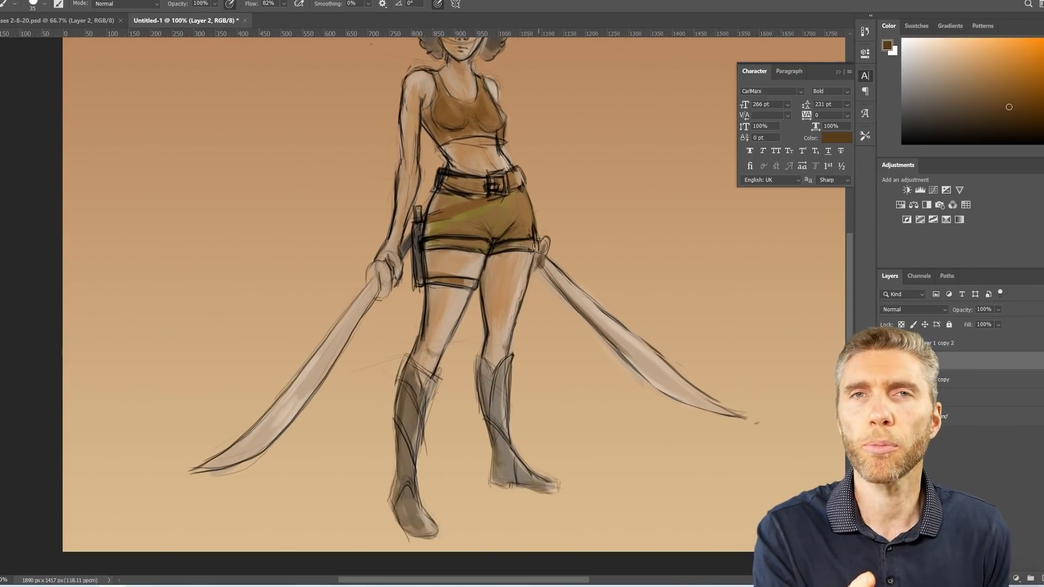
scroll(371, 272, "down", 1)
scroll(423, 159, "up", 2)
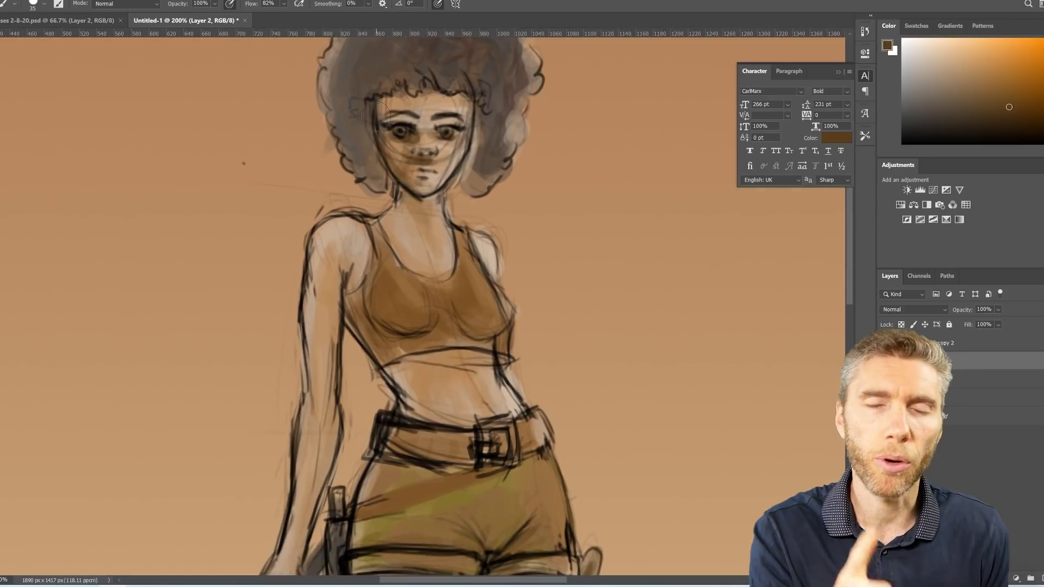
scroll(707, 228, "down", 2)
Step: Set the layer to Multiply and paint shadows on the torso, shorts and afro
left_click(913, 310)
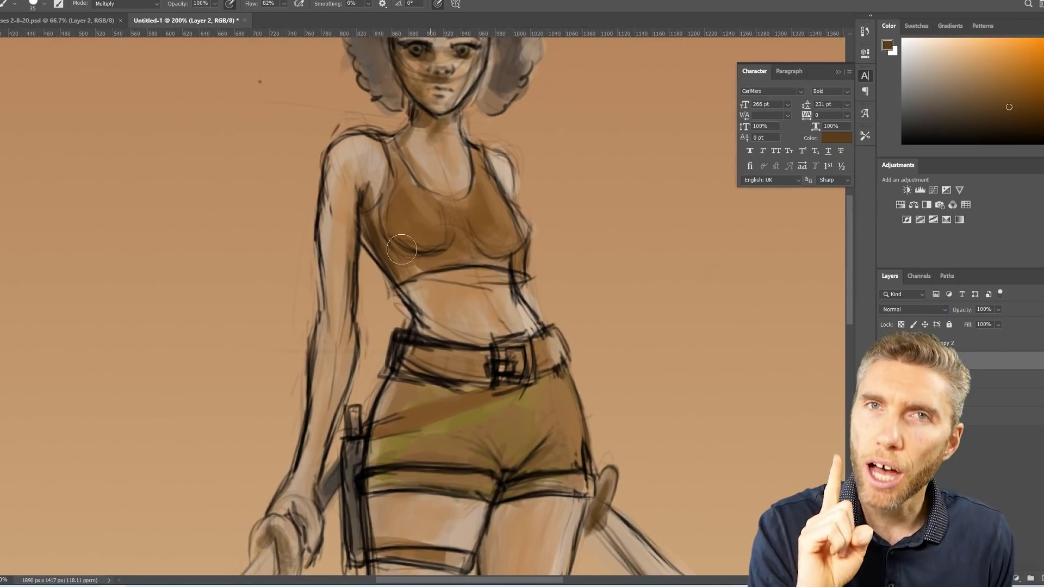
left_click_drag(402, 250, 523, 261)
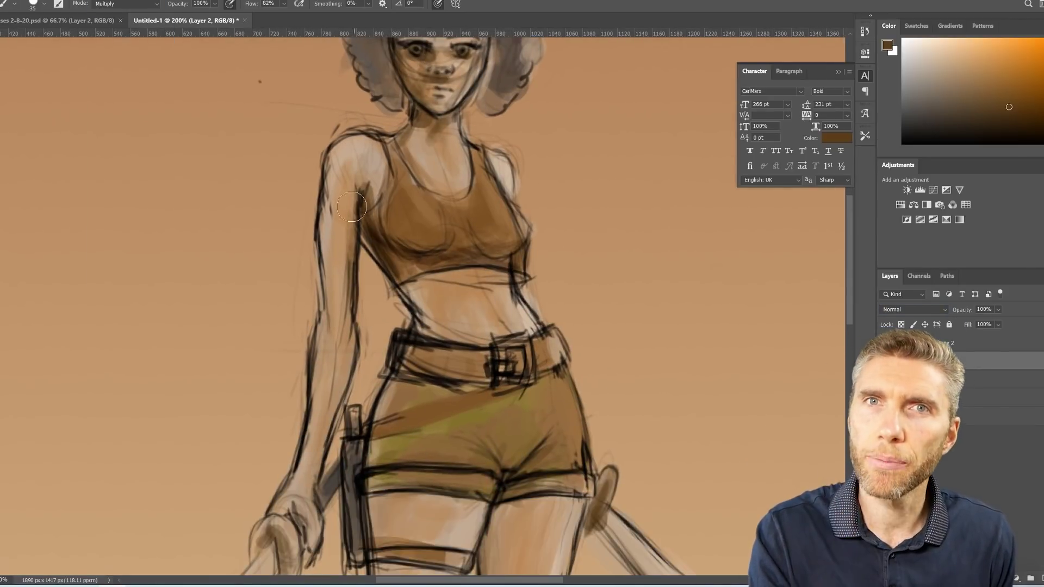
scroll(381, 326, "down", 3)
mouse_move(446, 272)
left_mouse_down()
mouse_move(522, 223)
mouse_move(566, 305)
mouse_move(530, 283)
left_mouse_up()
scroll(473, 219, "down", 3)
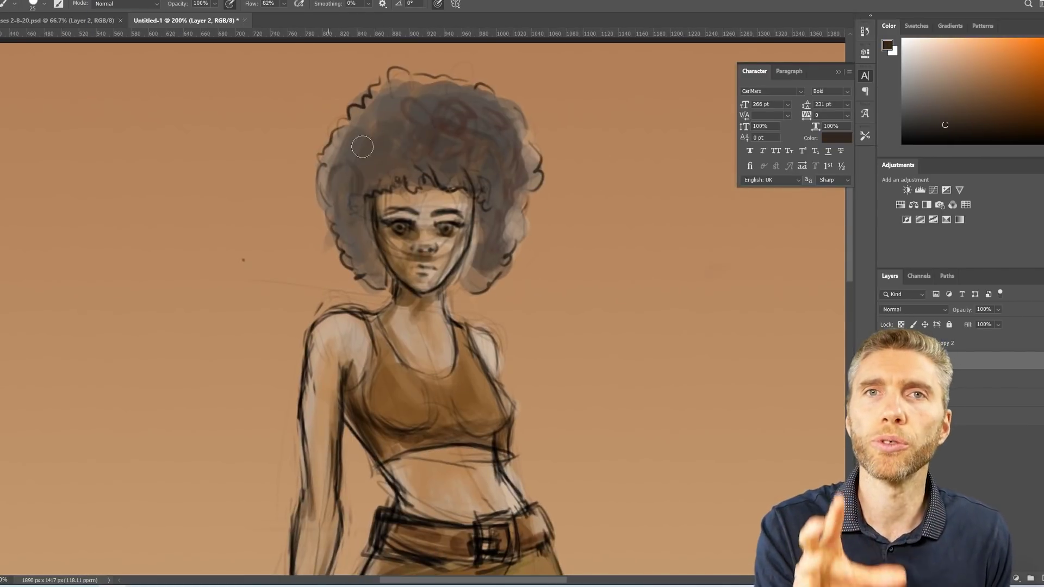
mouse_move(332, 163)
left_mouse_down()
mouse_move(423, 154)
mouse_move(491, 206)
mouse_move(493, 187)
mouse_move(415, 183)
mouse_move(490, 188)
left_mouse_up()
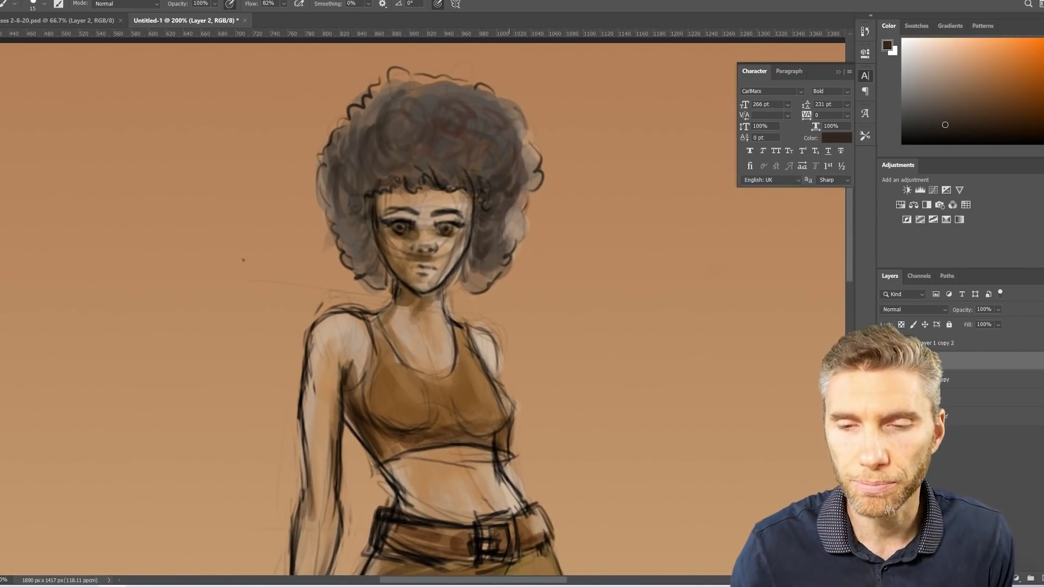
Step: Zoom out to view the entire shaded painting
key("ctrl+0")
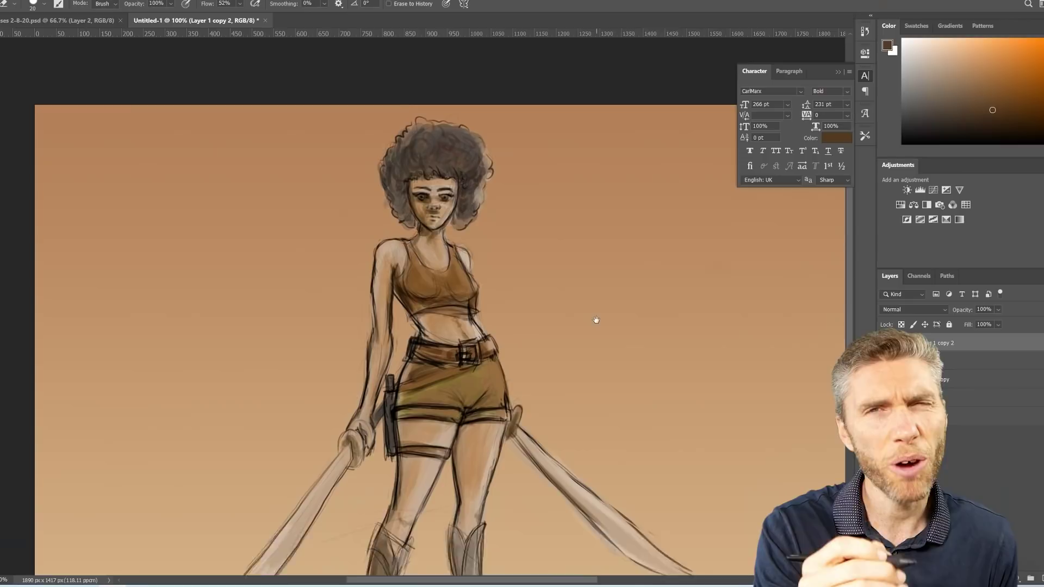
scroll(594, 319, "up", 2)
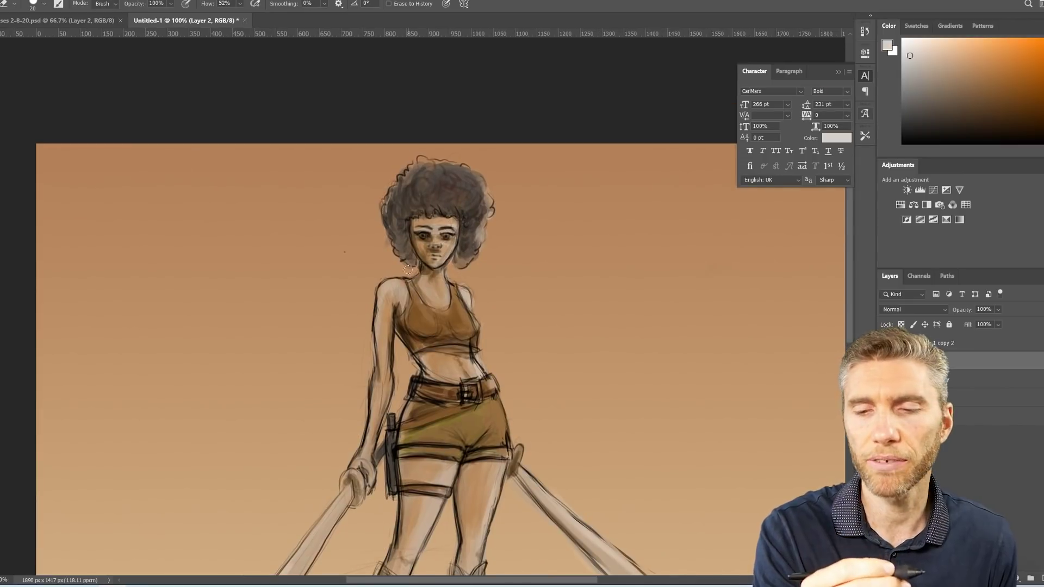
scroll(471, 385, "down", 1)
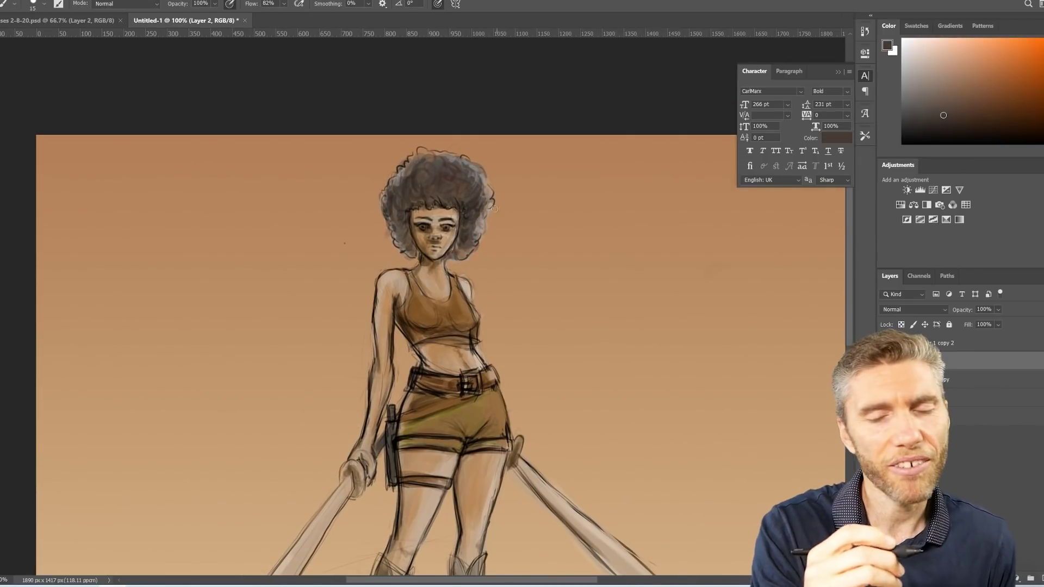
scroll(475, 355, "down", 5)
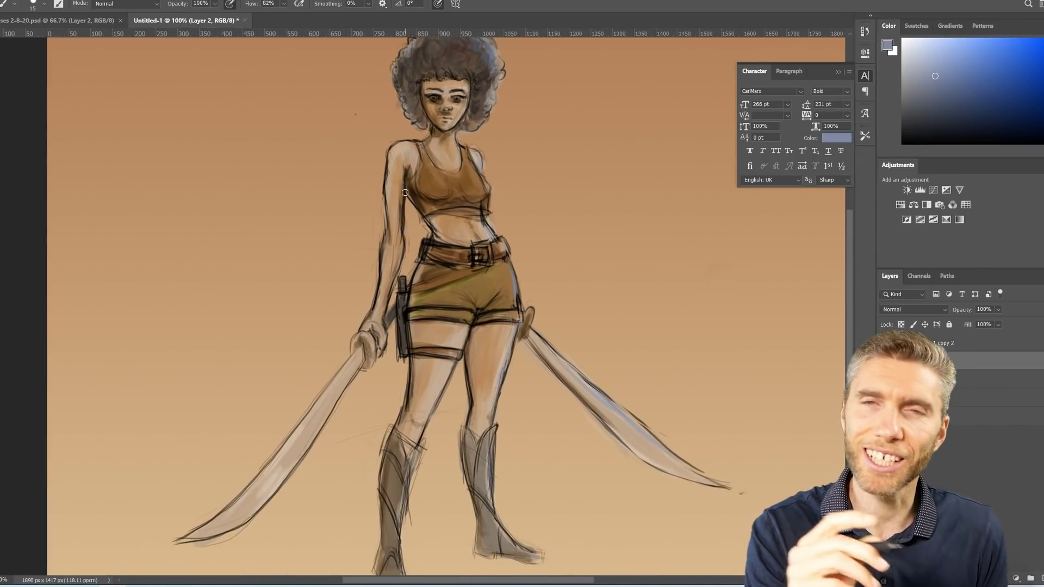
key("ctrl+minus")
Step: Paint a multiply-blended blue stroke down the left arm, then lasso the lit arm, face, hair and leg edges
key("shift+alt+m")
left_click_drag(381, 215, 377, 278)
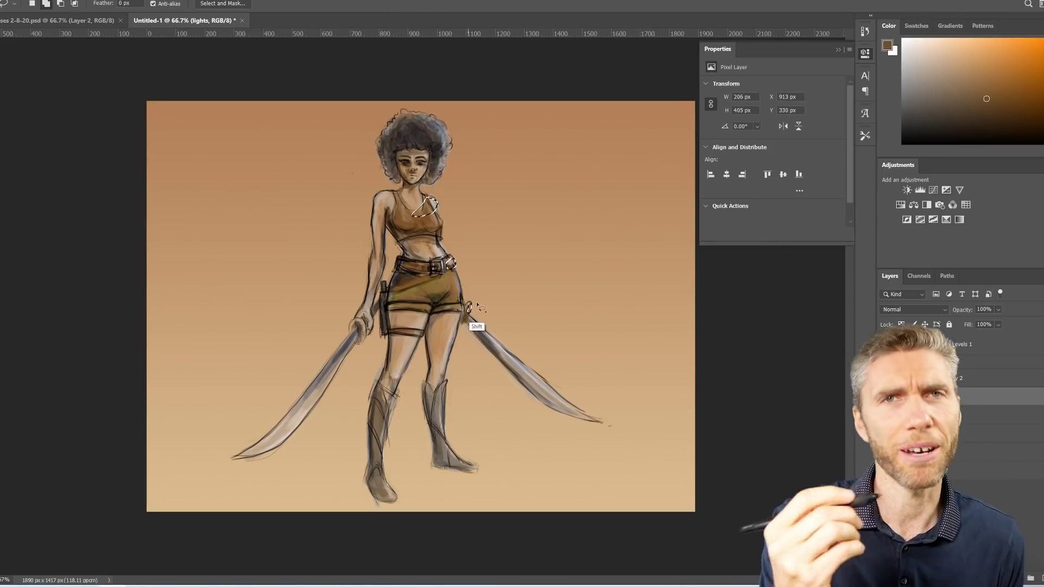
left_click_drag(382, 217, 380, 197)
left_click_drag(422, 154, 419, 183)
left_click_drag(438, 125, 443, 166)
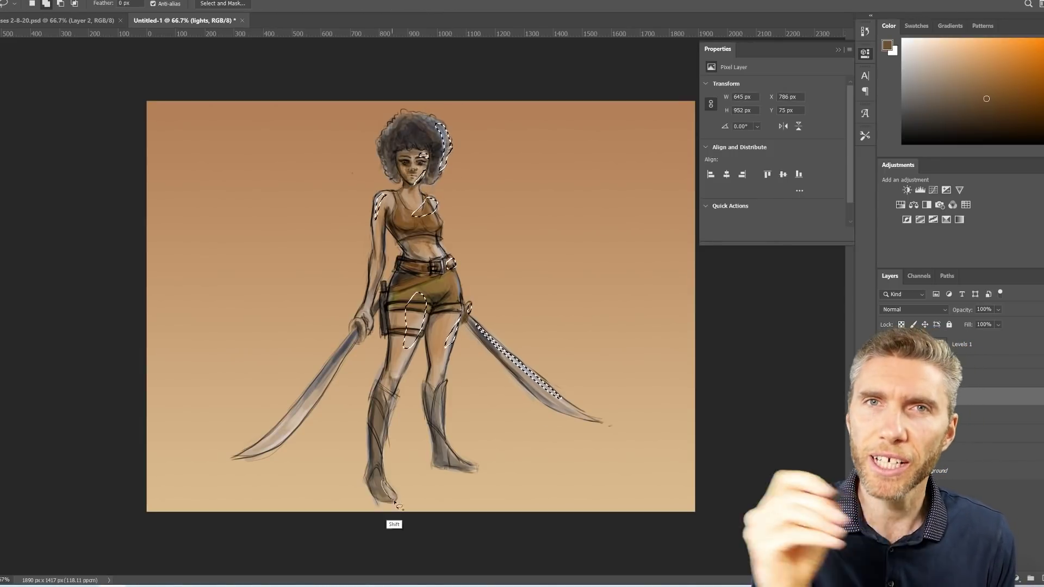
left_click_drag(444, 384, 442, 435)
Step: Add the sword, boot and feet edges, paint the selection light beige, then deselect
left_click_drag(464, 465, 476, 468)
left_click_drag(395, 394, 388, 425)
left_click_drag(384, 483, 392, 498)
left_click_drag(326, 391, 325, 393)
key("b")
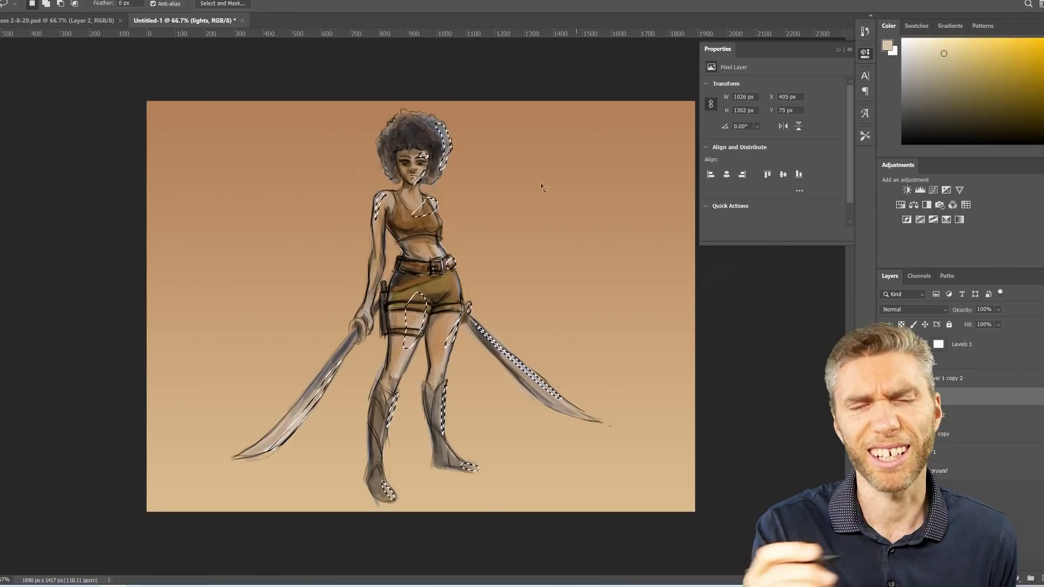
mouse_move(541, 186)
left_mouse_down()
mouse_move(344, 280)
mouse_move(304, 414)
left_mouse_up()
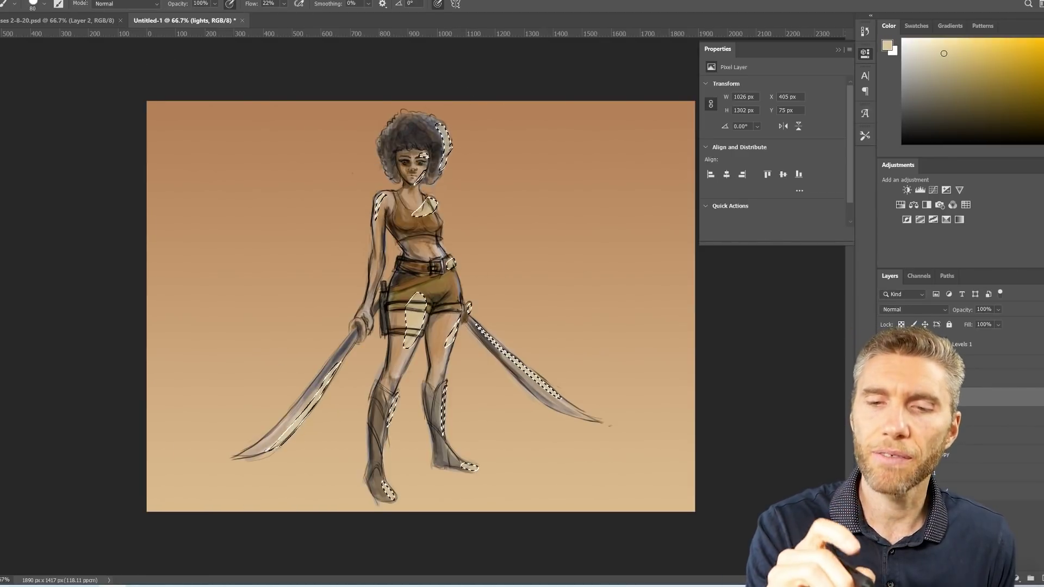
key("ctrl+d")
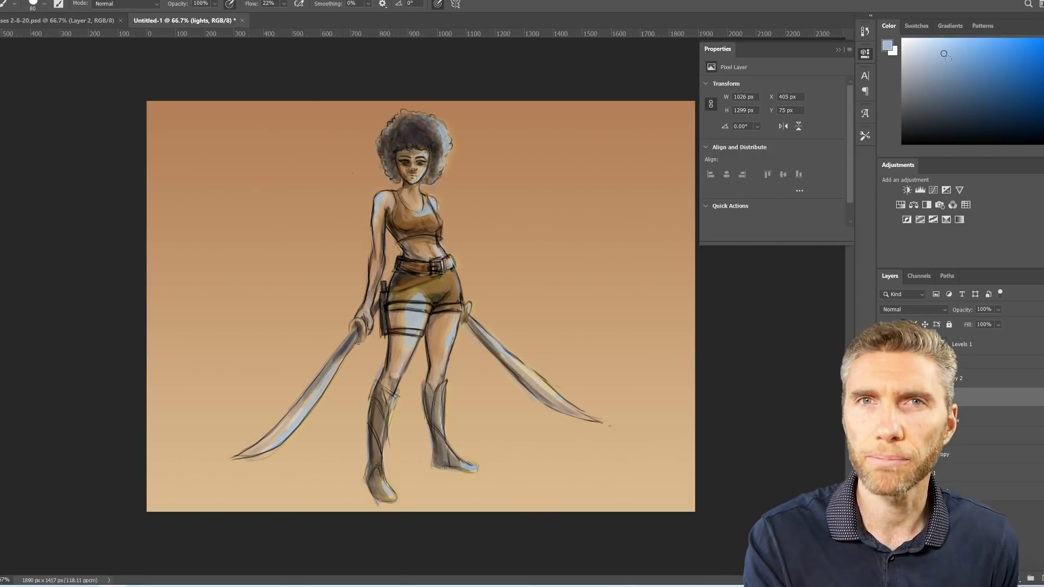
Step: Erase excess highlights, fade the lights layer to 71% opacity, and select the Background layer
key("e")
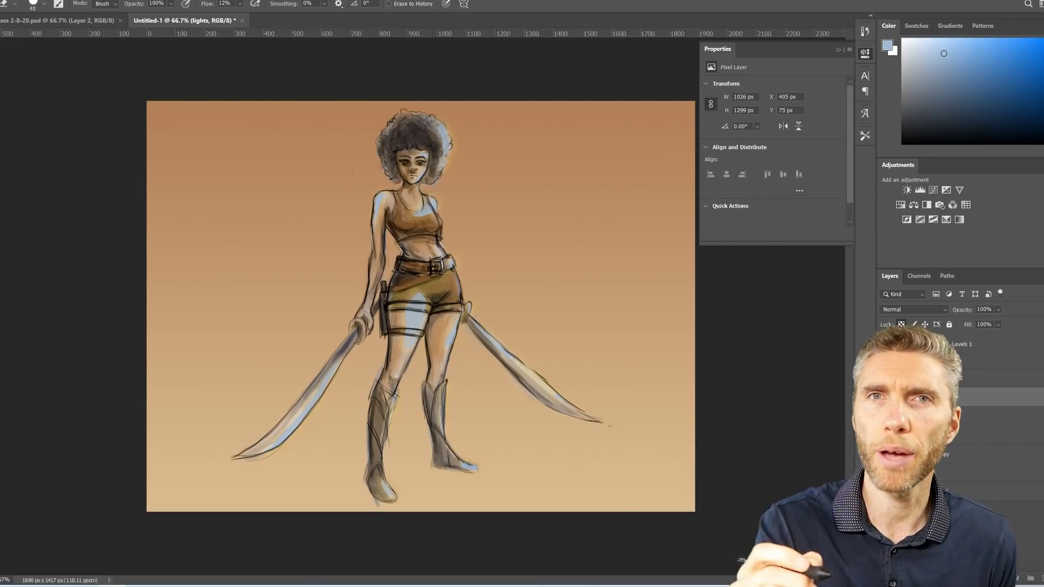
left_click_drag(999, 309, 1035, 325)
key("alt+bracketright")
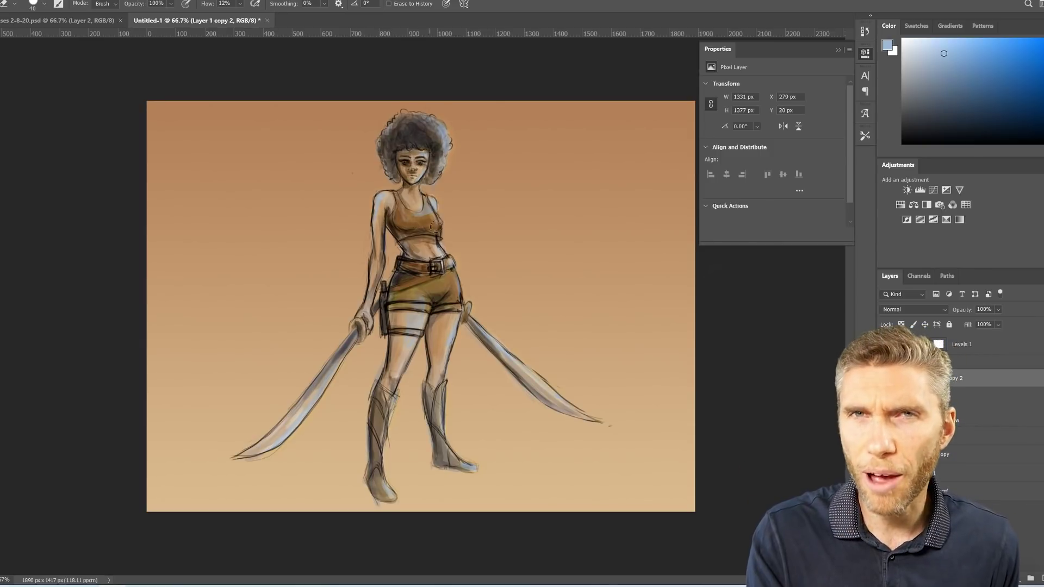
key("alt+shift+bracketleft")
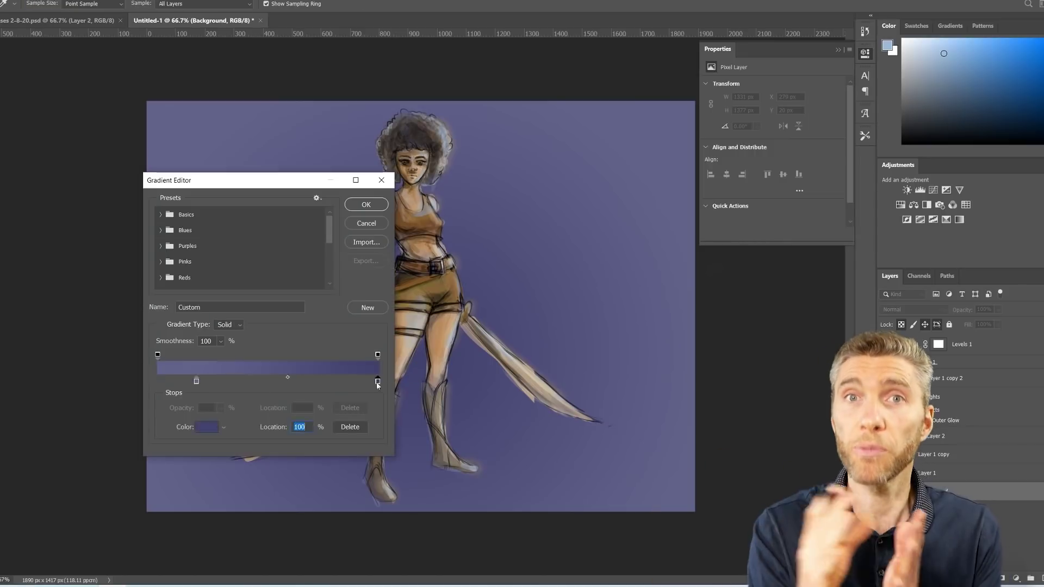
Step: Draw a purple radial gradient behind the figure and add a Levels adjustment
left_click_drag(399, 319, 569, 204)
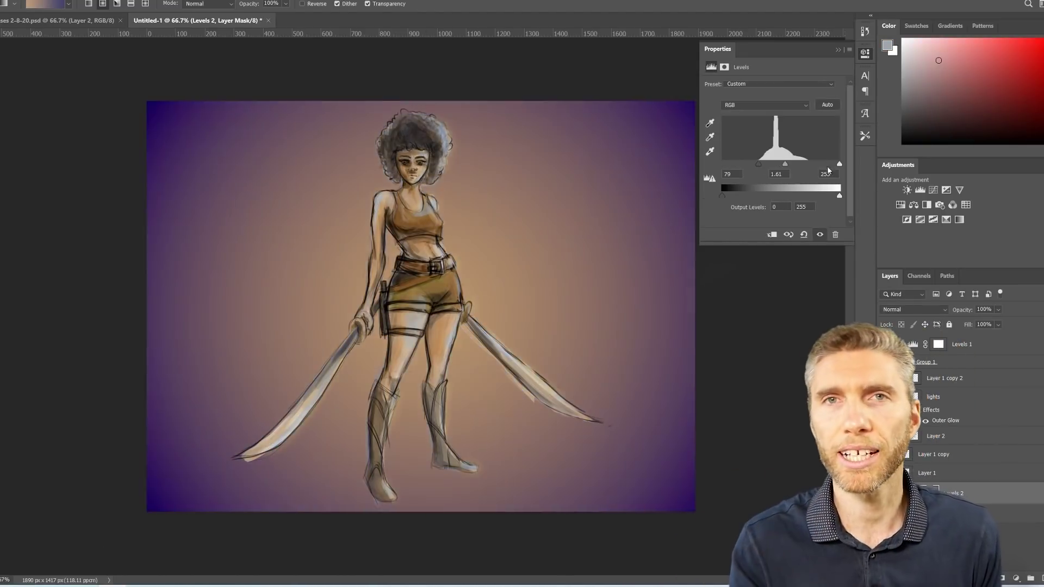
left_click_drag(828, 165, 775, 173)
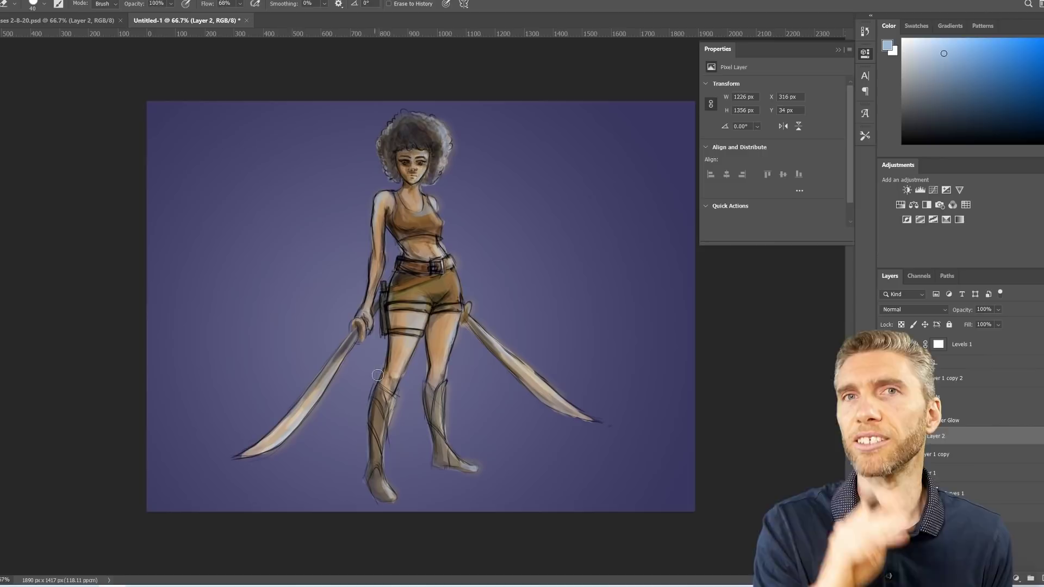
Step: Return to the Brush tool and reset the colours to default black and white
key("b")
key("d")
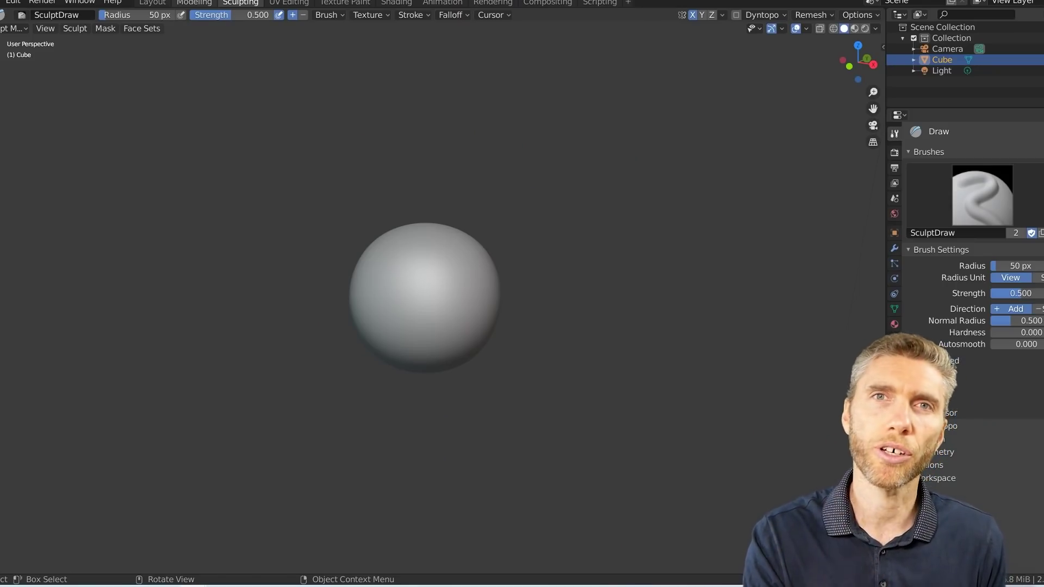
Step: Enable Dyntopo at resolution 15 and pull a neck down from the sphere, bending it forward
left_click(762, 14)
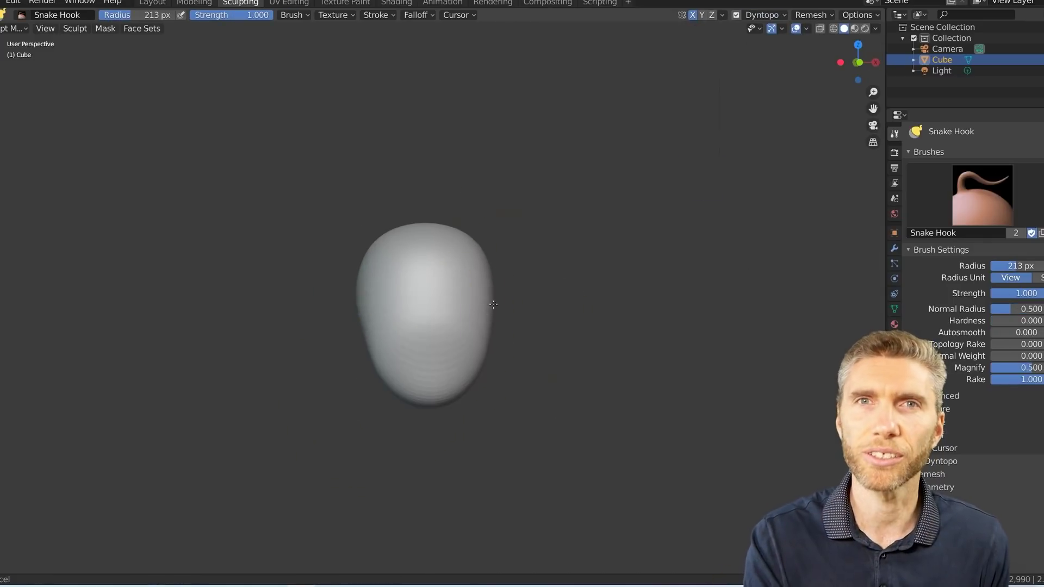
left_click(762, 15)
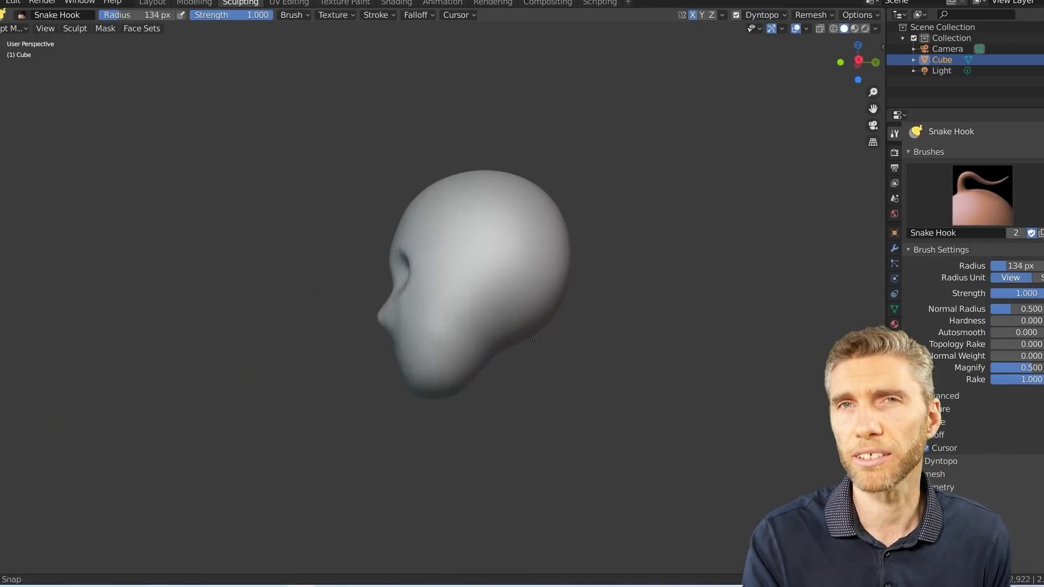
mouse_move(469, 394)
left_mouse_down()
mouse_move(501, 420)
mouse_move(547, 430)
left_mouse_up()
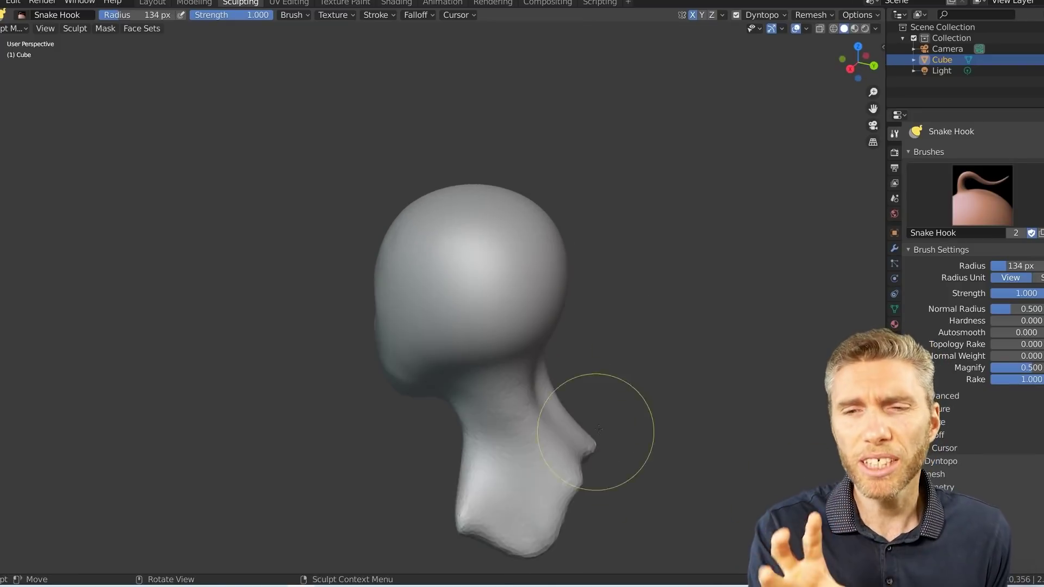
left_click_drag(594, 431, 556, 423)
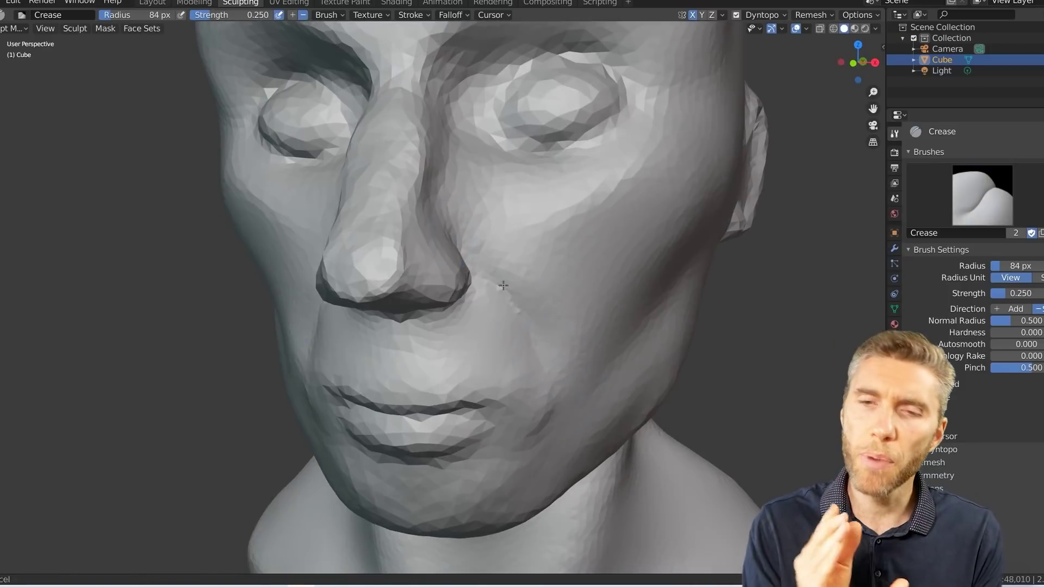
Step: Zoom in on the sculpted head to work on the facial details
scroll(531, 263, "up", 5)
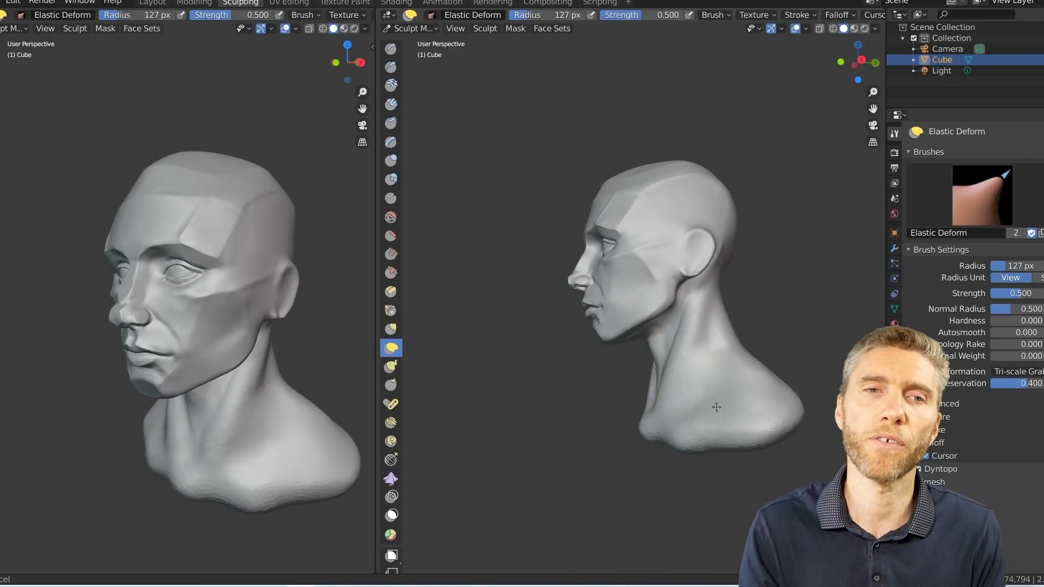
Step: Shape the neck and throat area with the Grab brush
key("ctrl")
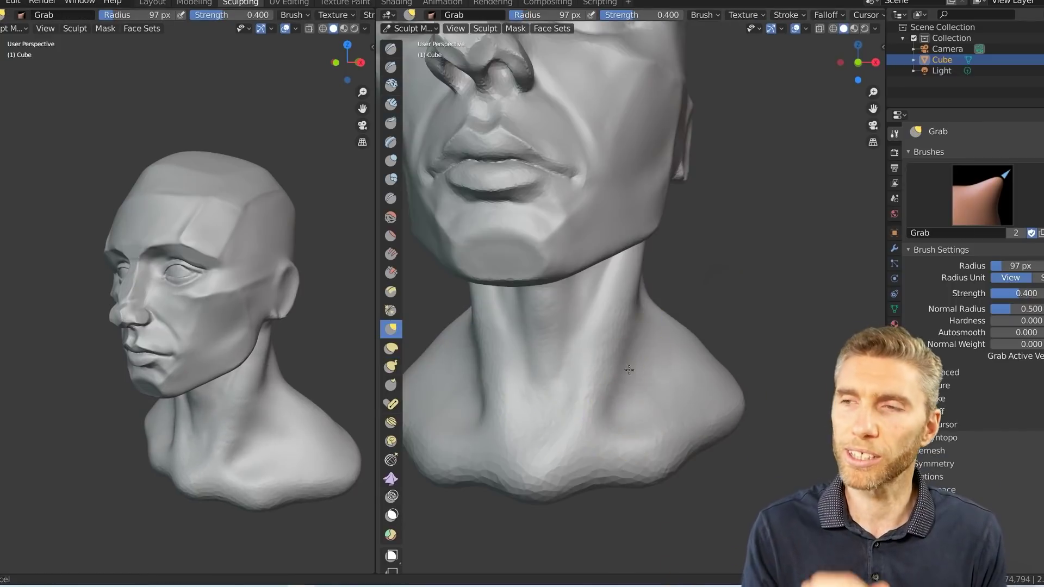